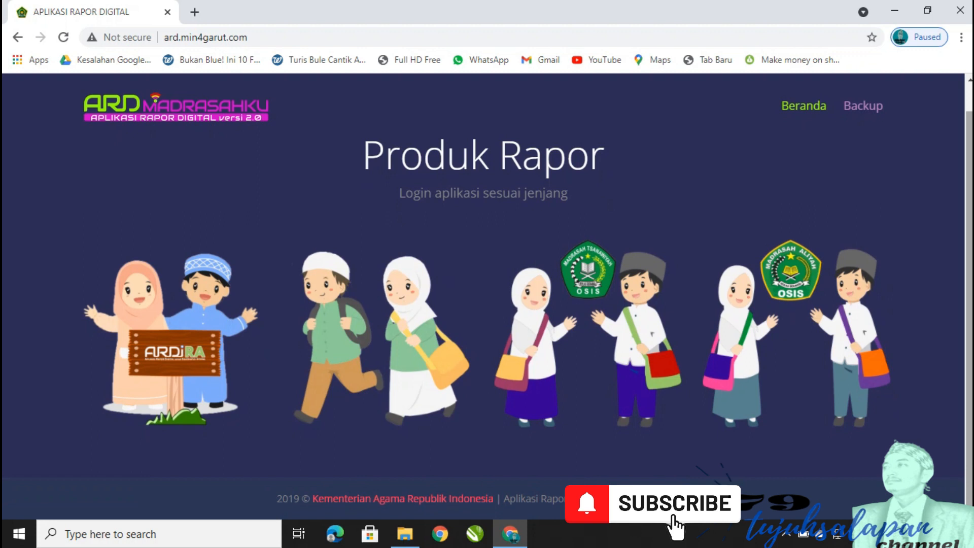
pyautogui.moveTo(969, 168); pyautogui.dragTo(970, 147)
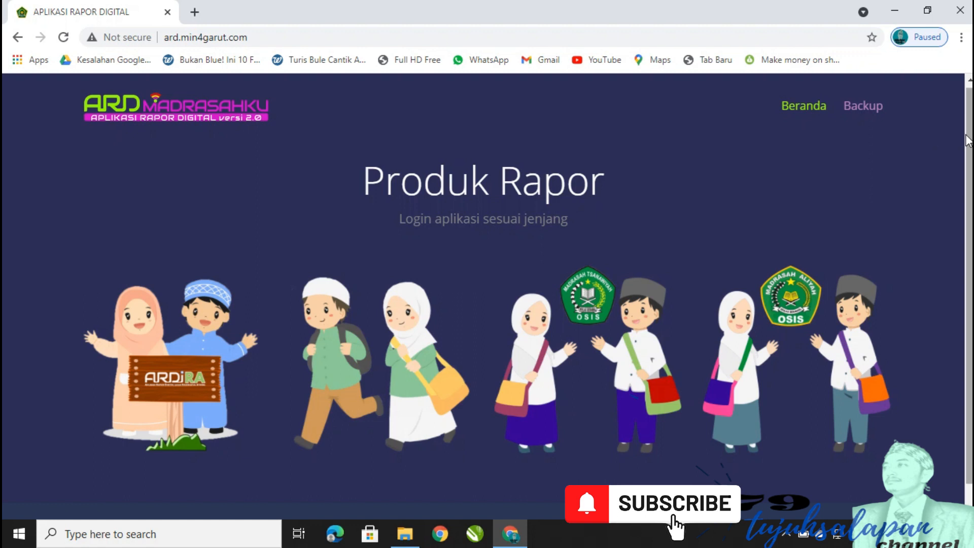
pyautogui.scroll(-1, 967, 140)
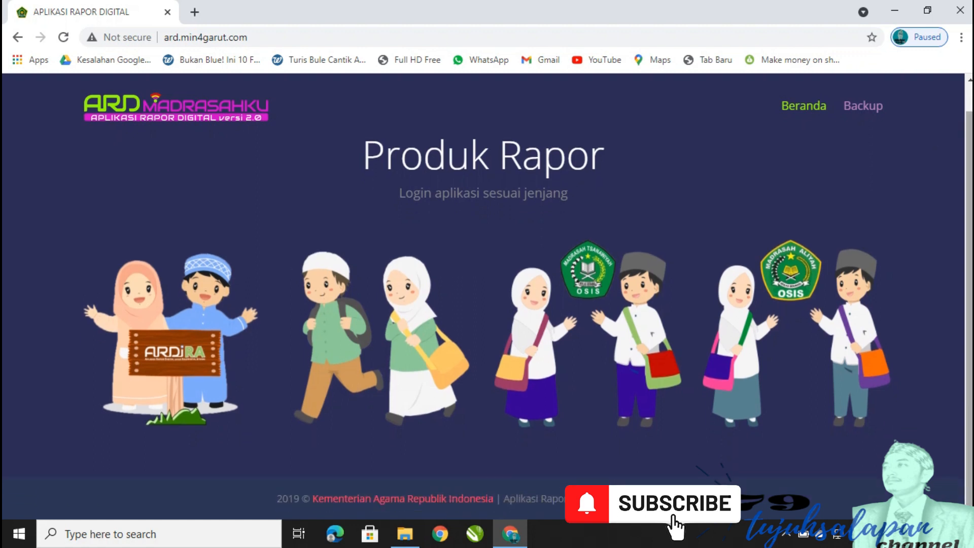
# Sign in to the Madrasah Ibtidaiyah portal with the saved teacher login to reach Beranda.
pyautogui.click(426, 336)
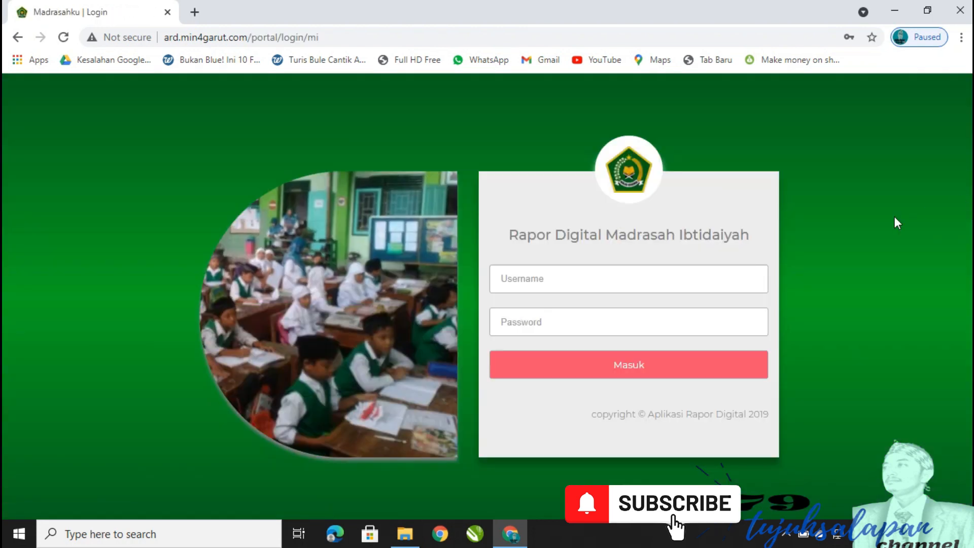
pyautogui.click(687, 288)
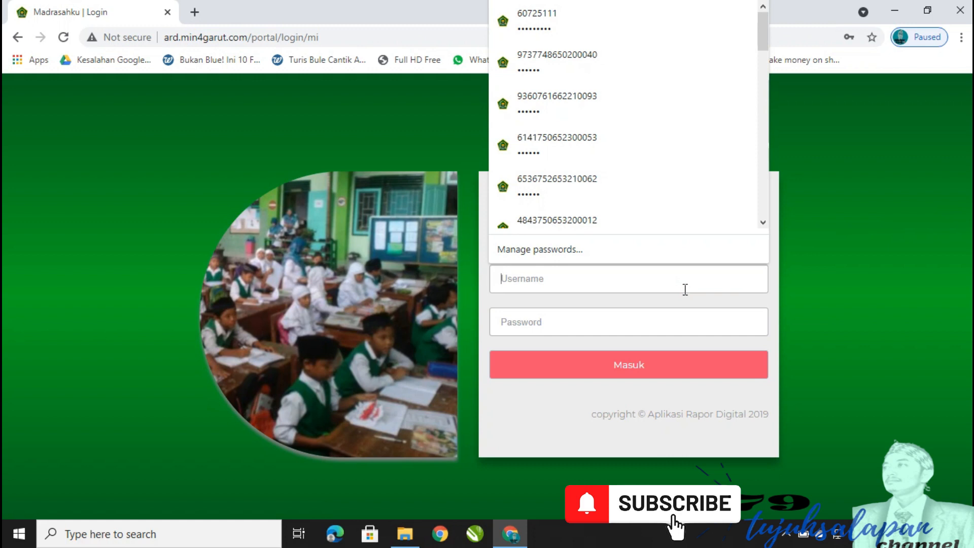
pyautogui.click(620, 320)
pyautogui.click(628, 373)
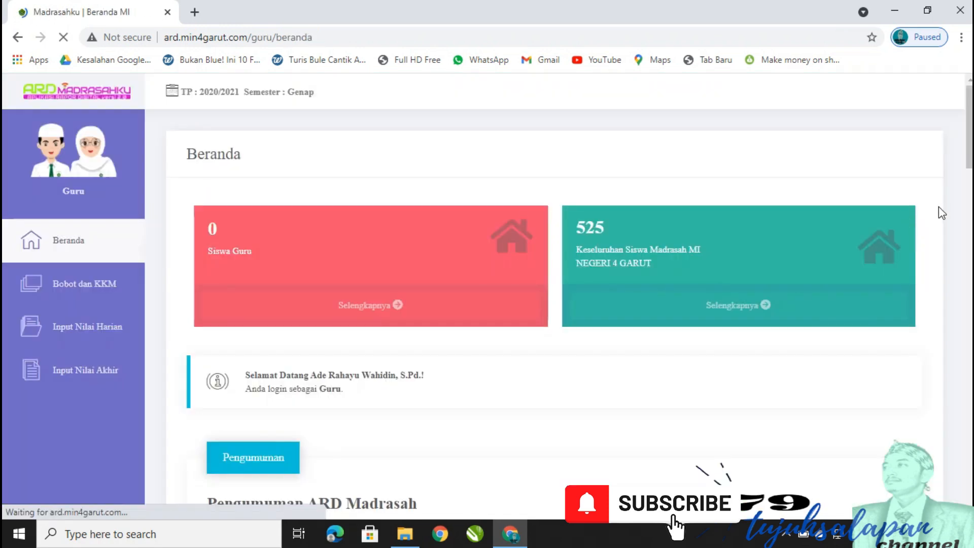
# Go from the dashboard home to the Input Nilai Harian daily grades page.
pyautogui.moveTo(969, 144)
pyautogui.mouseDown()
pyautogui.moveTo(969, 191)
pyautogui.moveTo(969, 143)
pyautogui.mouseUp()
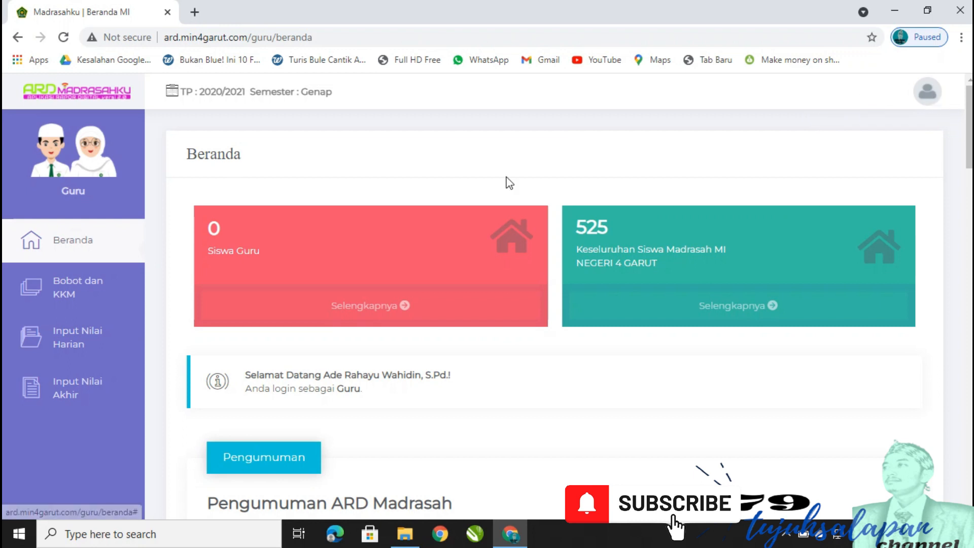
pyautogui.moveTo(969, 143)
pyautogui.mouseDown()
pyautogui.moveTo(969, 151)
pyautogui.moveTo(969, 144)
pyautogui.mouseUp()
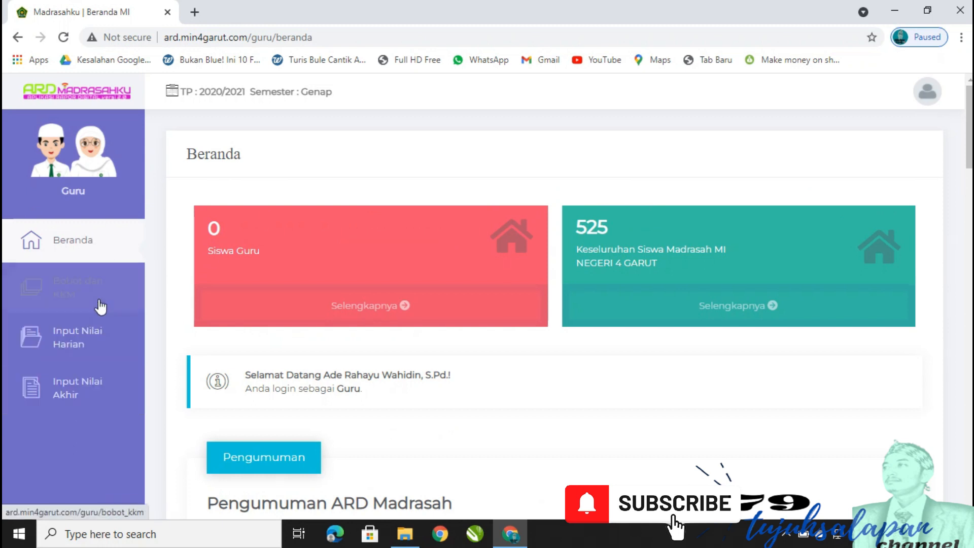
pyautogui.click(121, 251)
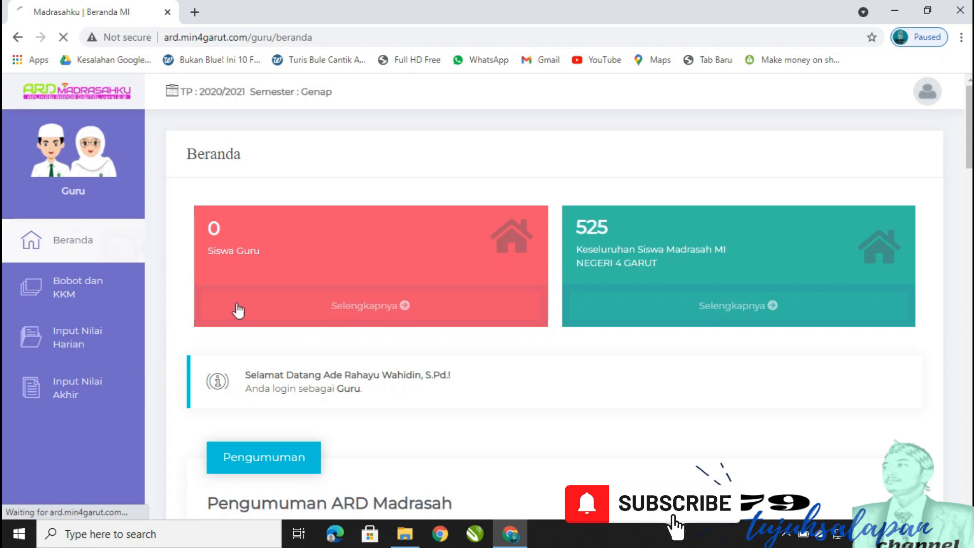
pyautogui.click(101, 339)
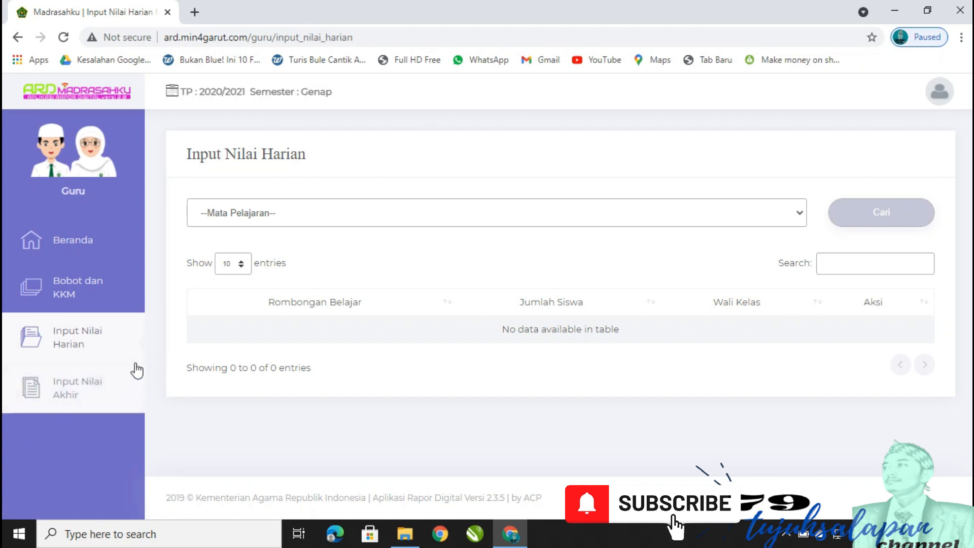
# Edit weighting and KKM for the grade 1 Pendidikan Jasmani, Olah Raga, dan Kesehatan subject.
pyautogui.click(107, 252)
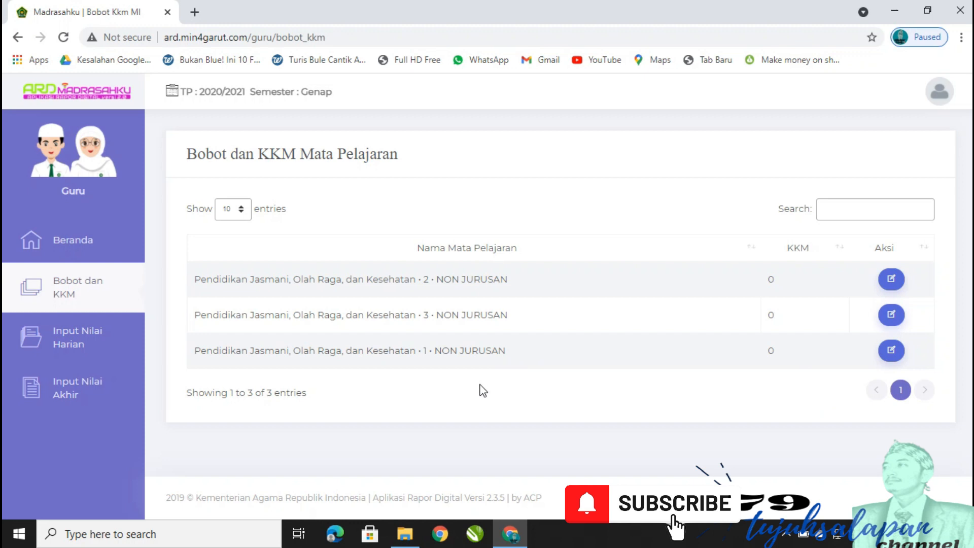
pyautogui.click(891, 350)
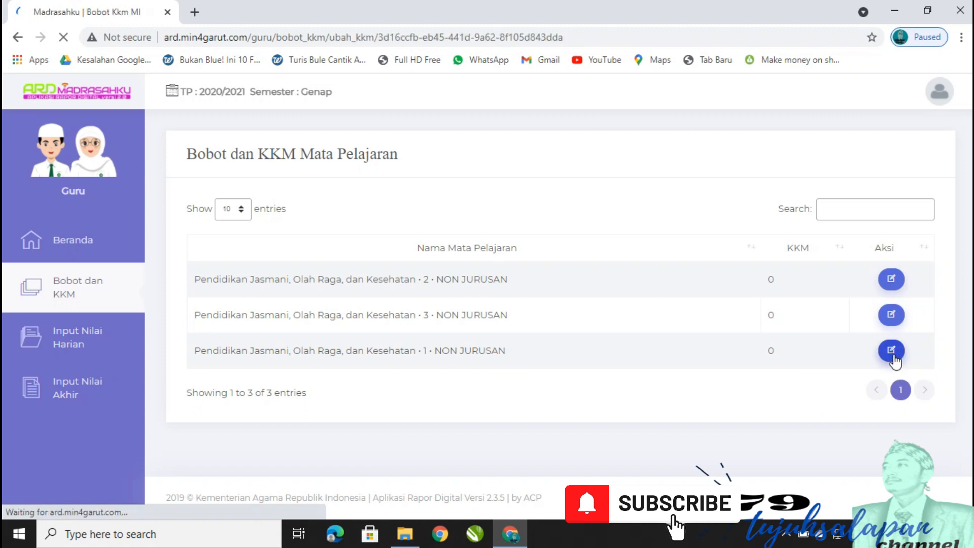
# Enter Bobot RPH 70, Bobot PAT 30 and KKM 70 for the grade 1 subject.
pyautogui.click(329, 266)
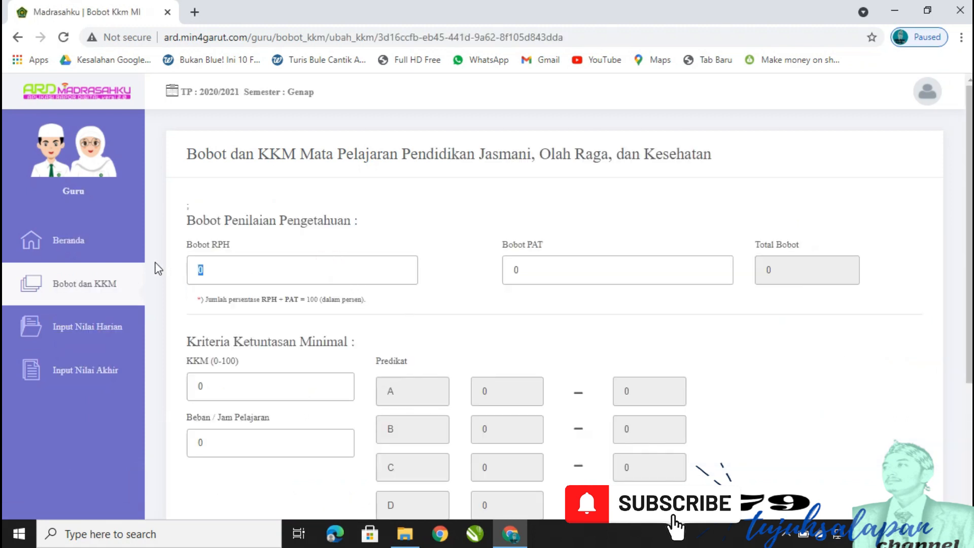
pyautogui.scroll(-1, 213, 152)
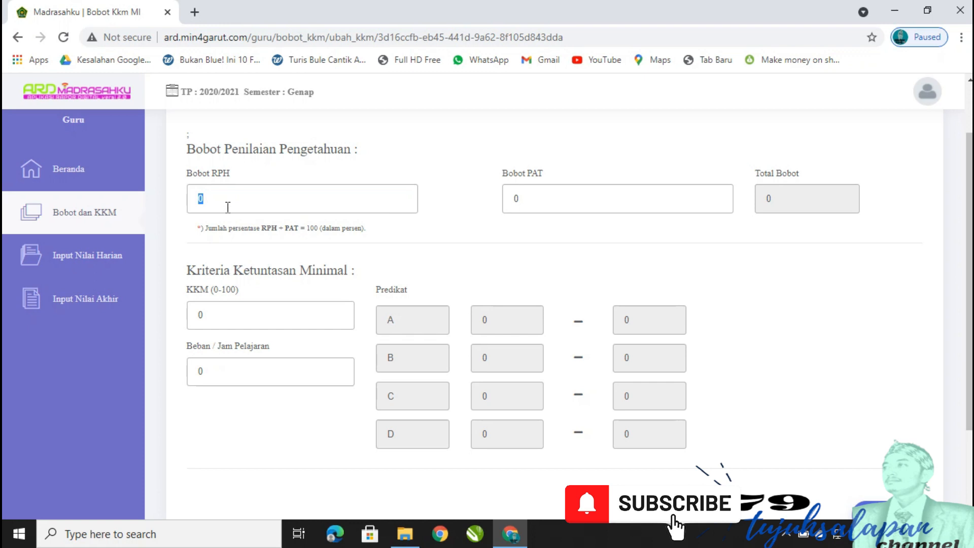
pyautogui.write('70')
pyautogui.click(527, 198)
pyautogui.write('30')
pyautogui.click(284, 307)
pyautogui.moveTo(283, 307); pyautogui.dragTo(185, 318)
pyautogui.write('70')
pyautogui.click(583, 261)
# Set Beban / Jam Pelajaran to 4, re-enter KKM as 70, and save the form.
pyautogui.moveTo(219, 375); pyautogui.dragTo(190, 367)
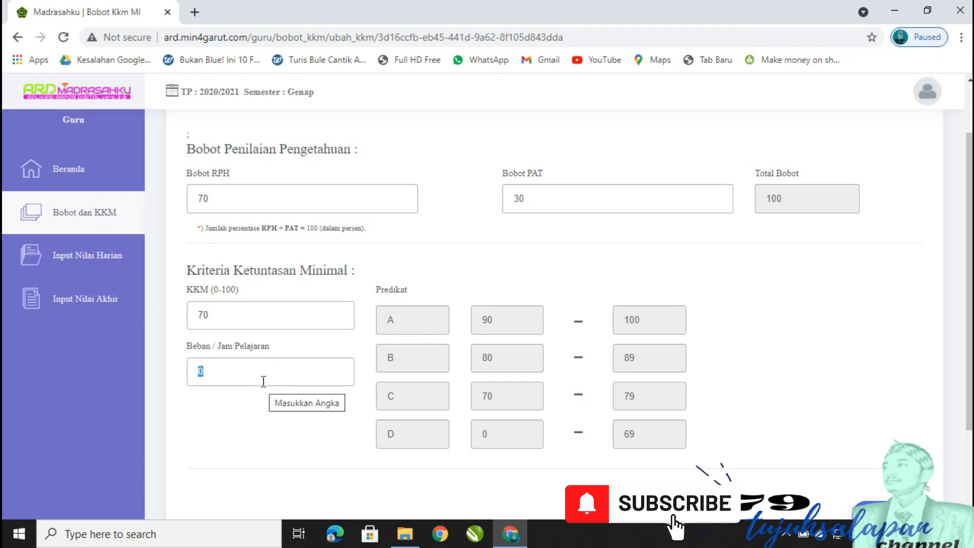
pyautogui.write('4')
pyautogui.scroll(-2, 786, 306)
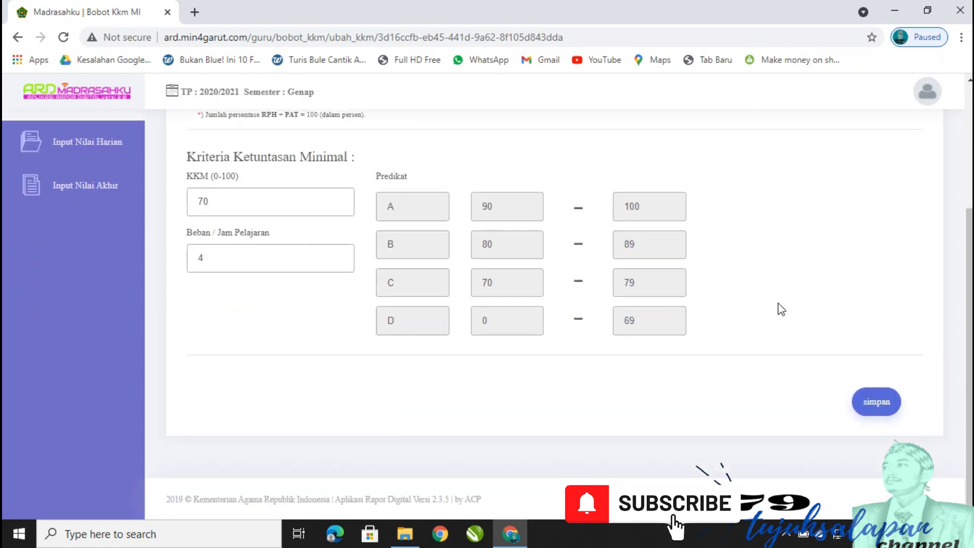
pyautogui.scroll(1, 537, 213)
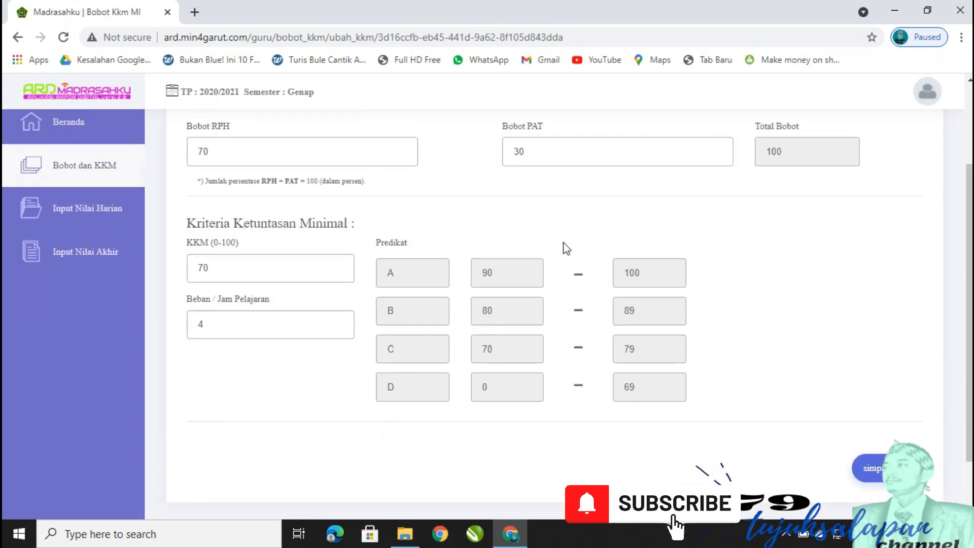
pyautogui.click(233, 155)
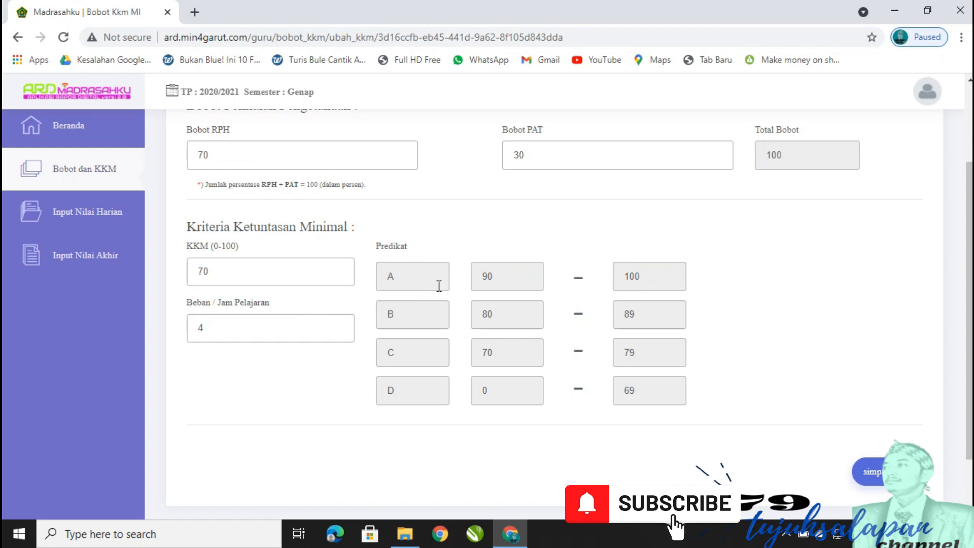
pyautogui.click(261, 269)
pyautogui.doubleClick(215, 274)
pyautogui.write('90')
pyautogui.write('70')
pyautogui.click(798, 317)
pyautogui.click(872, 471)
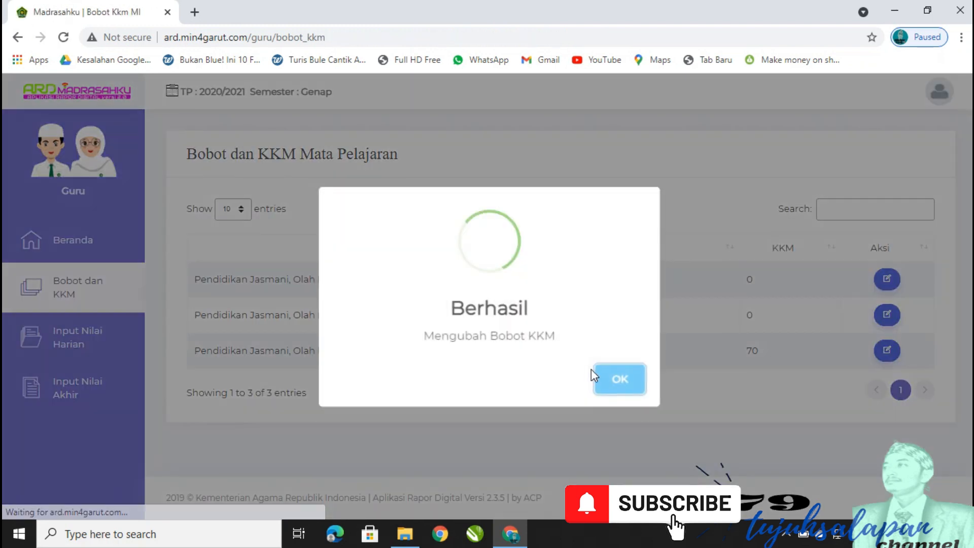
# On Input Nilai Harian, search the grade 1 Pendidikan Jasmani subject to list classes A, B, C.
pyautogui.click(632, 386)
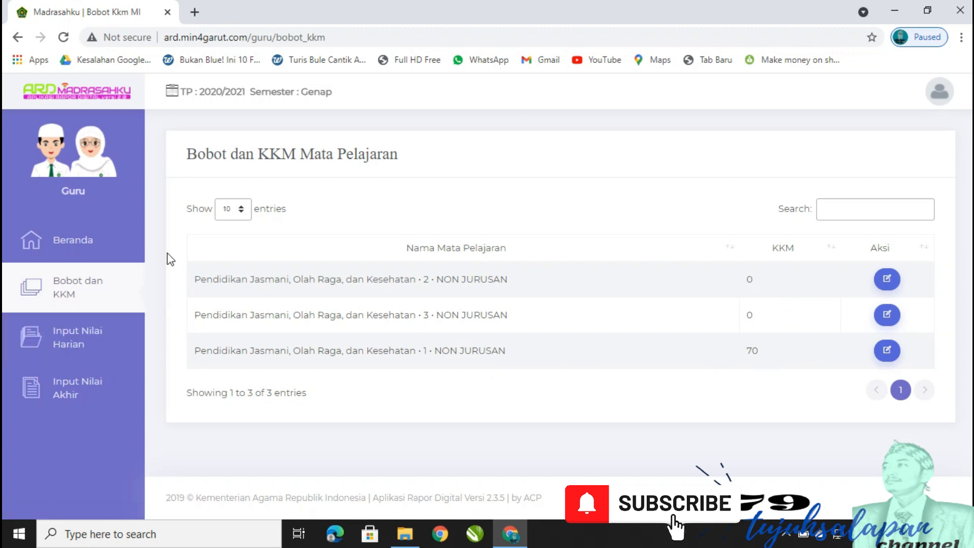
pyautogui.click(91, 342)
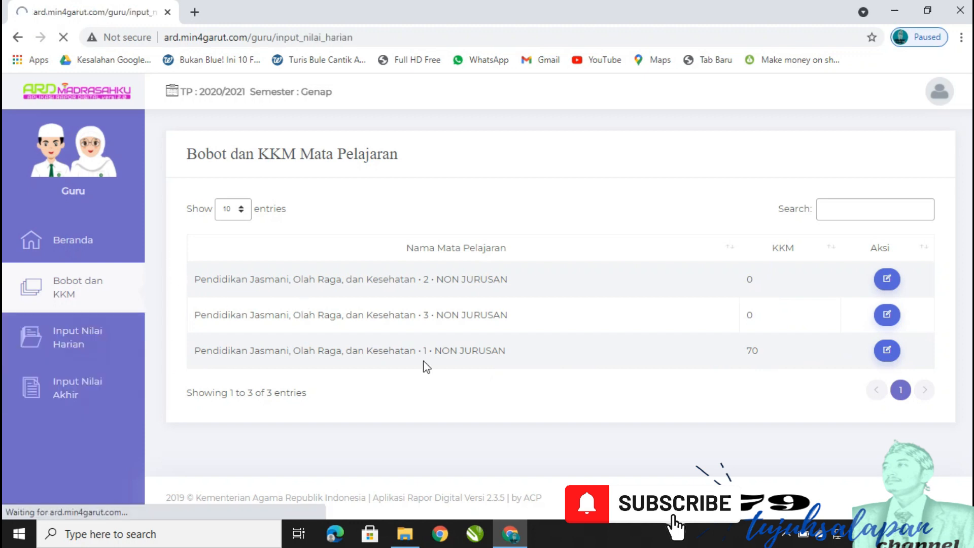
pyautogui.click(589, 221)
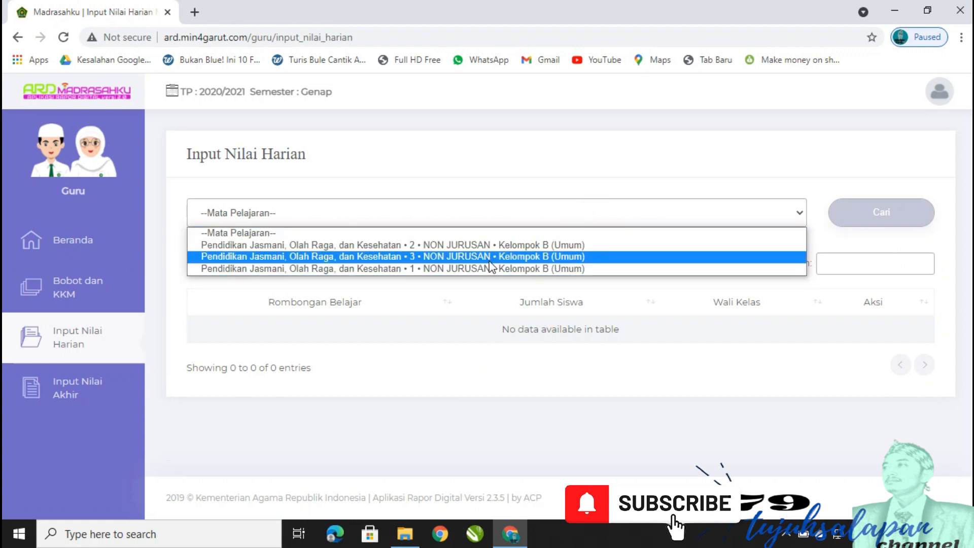
pyautogui.click(446, 269)
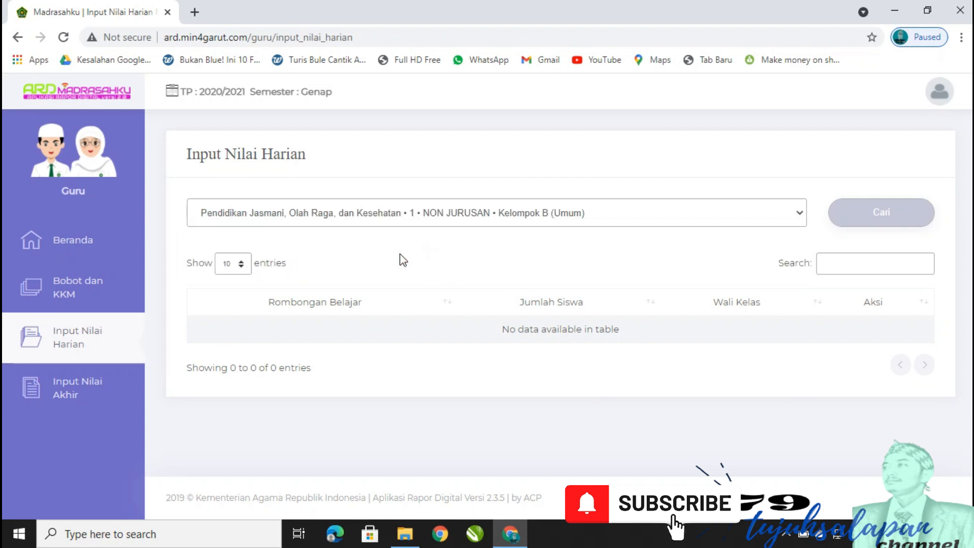
pyautogui.click(867, 221)
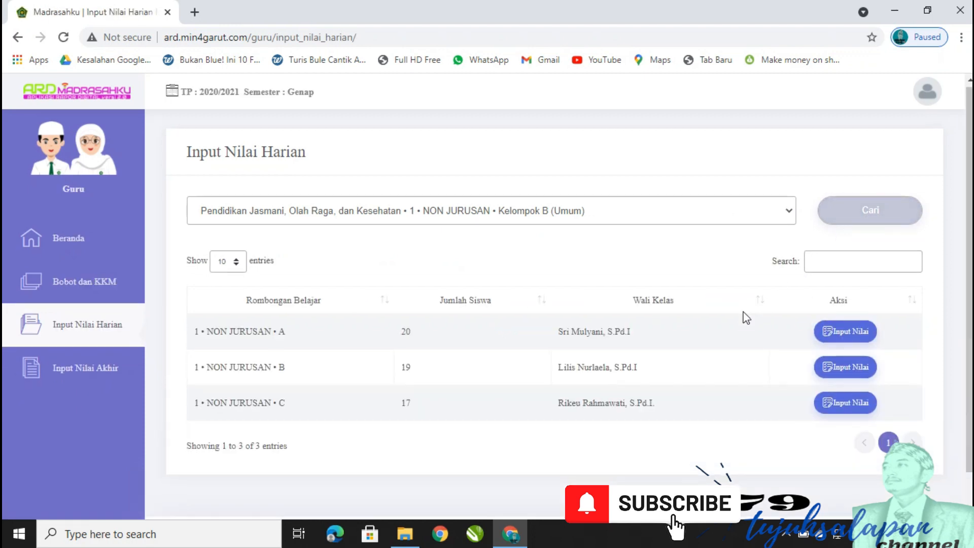
pyautogui.scroll(-1, 624, 330)
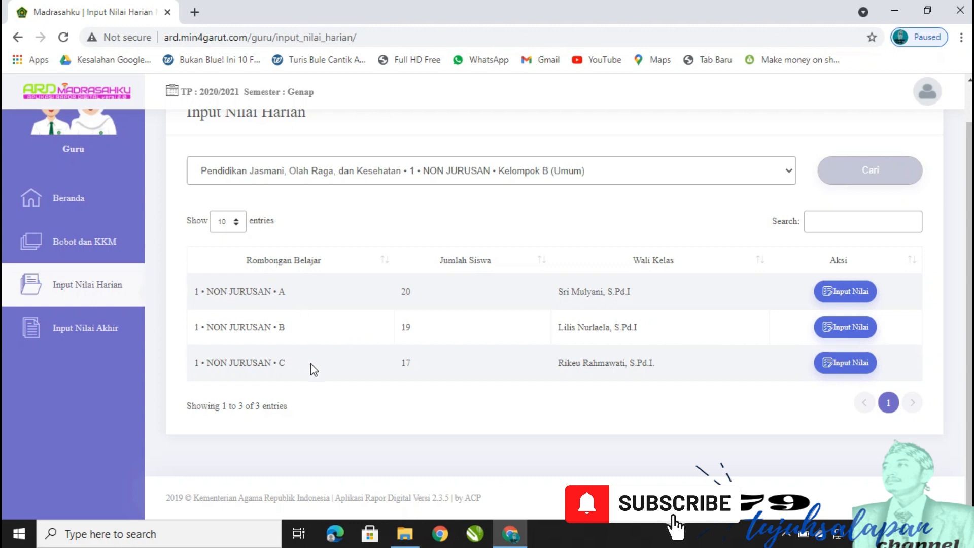
# Open the grade entry form for class 1 • NON JURUSAN • A and look through its PH fields.
pyautogui.click(846, 294)
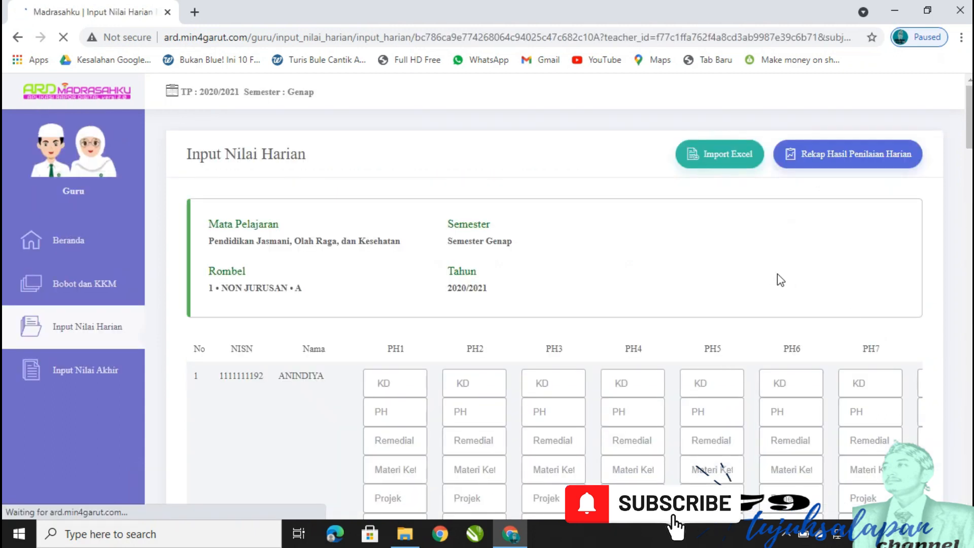
pyautogui.scroll(-3, 780, 280)
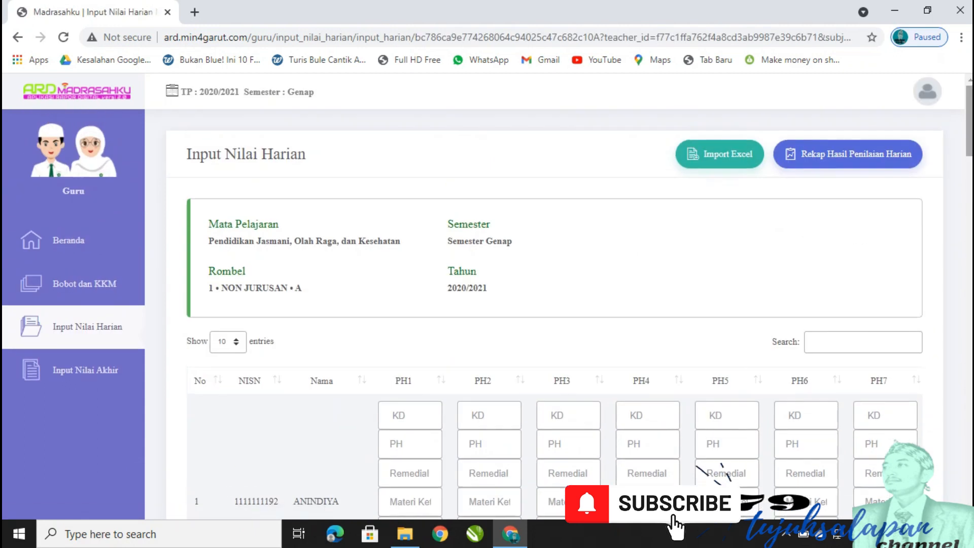
pyautogui.moveTo(967, 112)
pyautogui.mouseDown()
pyautogui.moveTo(958, 215)
pyautogui.moveTo(962, 448)
pyautogui.moveTo(969, 101)
pyautogui.mouseUp()
pyautogui.scroll(-1, 787, 325)
pyautogui.click(425, 407)
pyautogui.scroll(1, 724, 288)
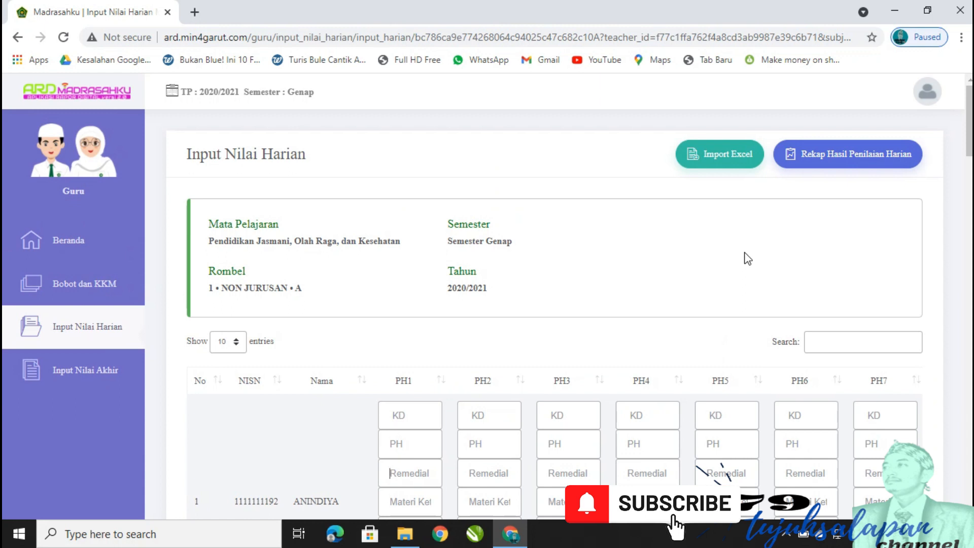
pyautogui.scroll(-2, 597, 359)
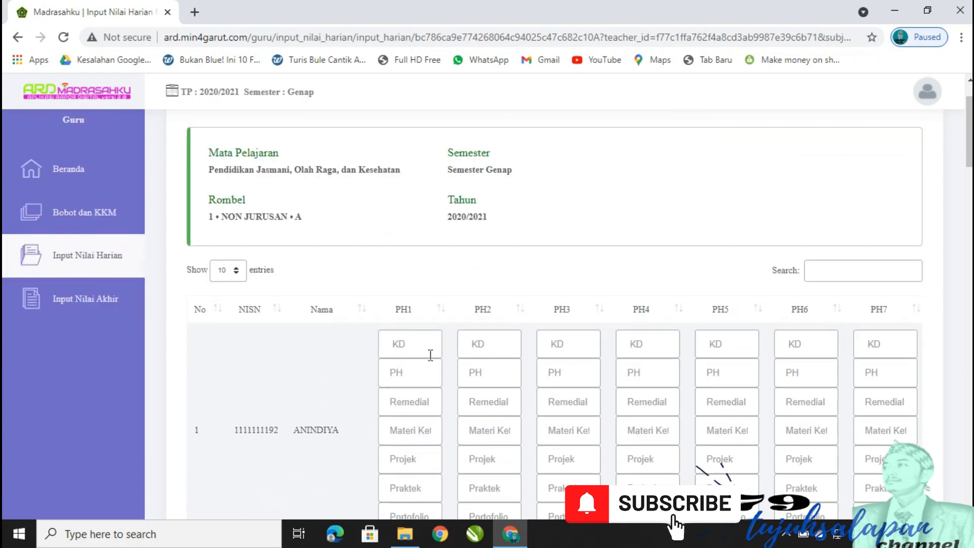
pyautogui.scroll(2, 450, 360)
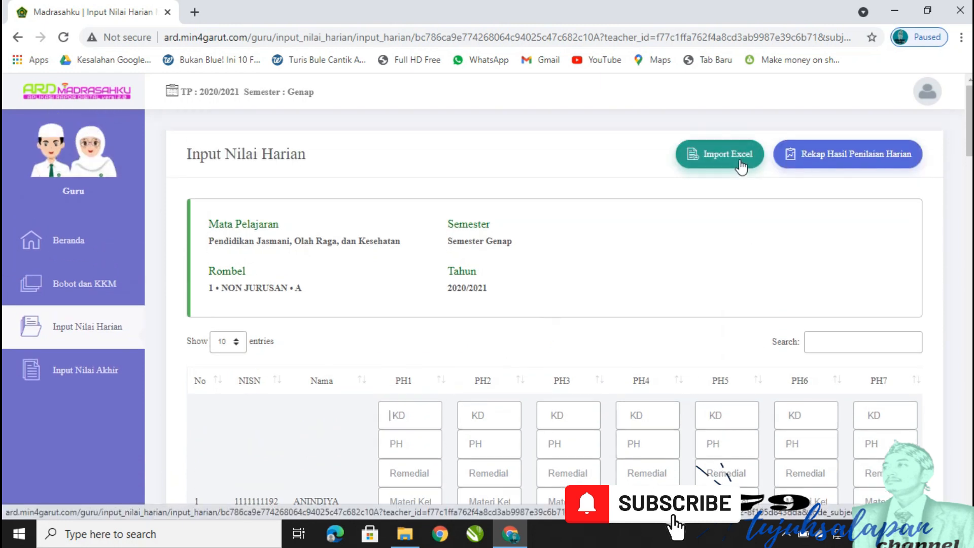
pyautogui.scroll(-3, 482, 360)
pyautogui.scroll(3, 612, 289)
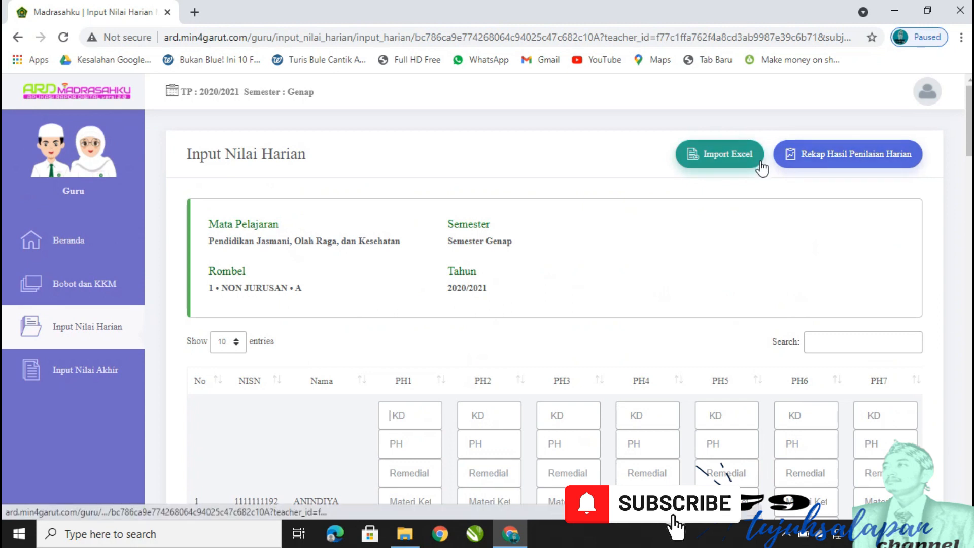
# From the Import Excel dialog, download the daily-grade template Nilai_PJK_1_NONJU….xls and open it.
pyautogui.click(720, 159)
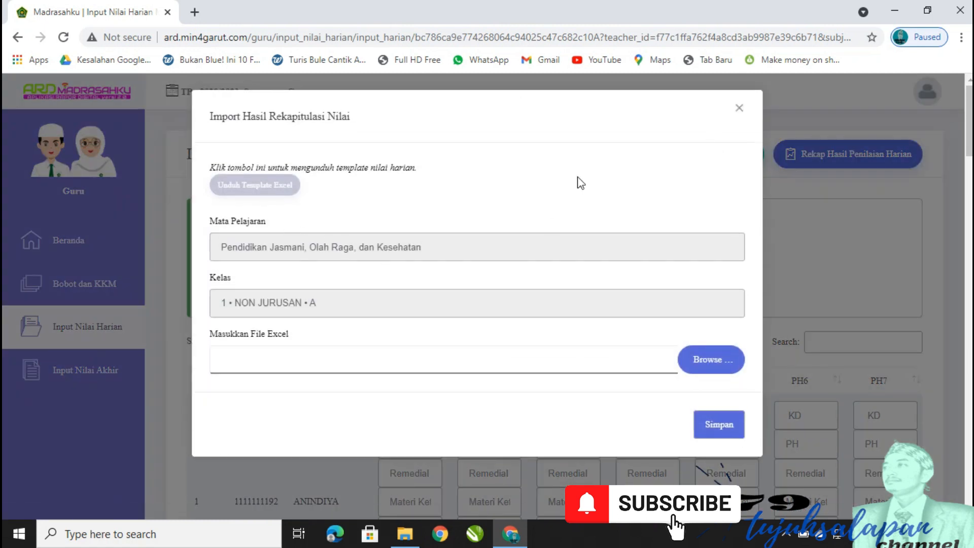
pyautogui.click(252, 201)
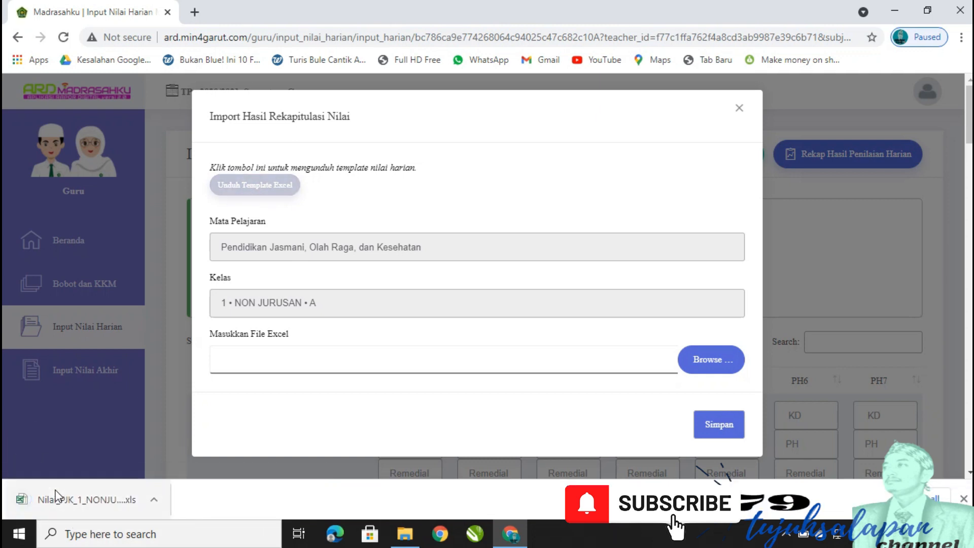
pyautogui.click(89, 499)
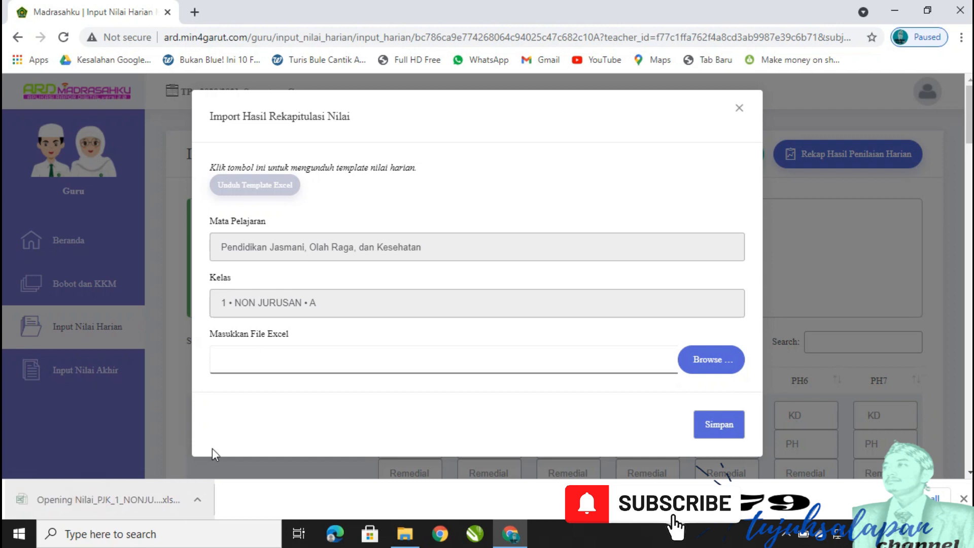
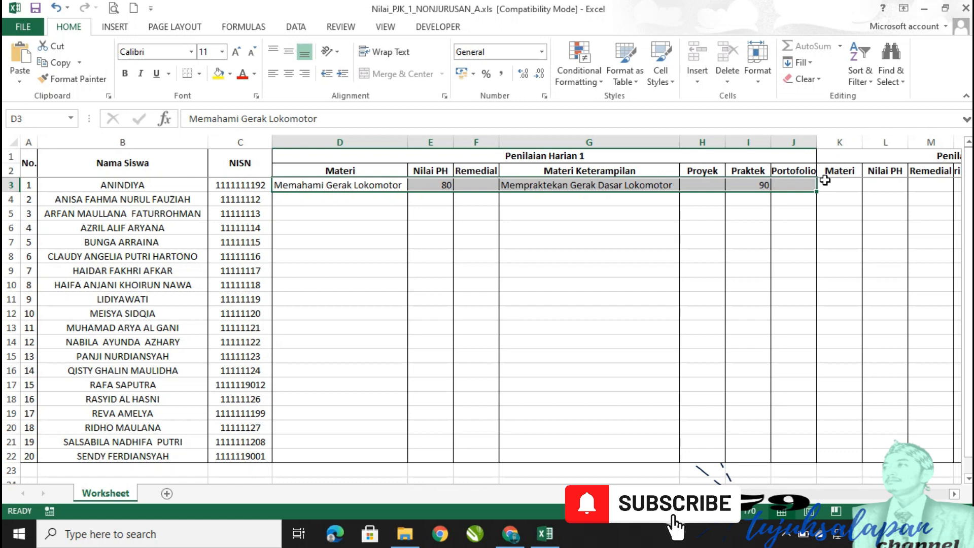
pyautogui.press('Right')
pyautogui.press('Right')
pyautogui.press('Right')
pyautogui.press('Right')
pyautogui.press('Right')
pyautogui.press('Right')
pyautogui.press('Right')
pyautogui.press('Right')
pyautogui.press('Right')
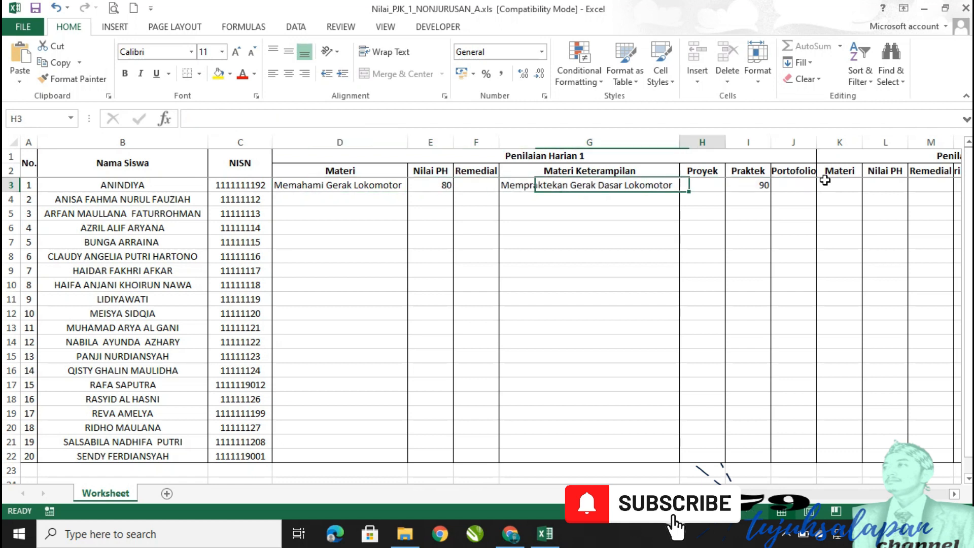
pyautogui.press('Right')
pyautogui.press('Right')
pyautogui.press('Right')
pyautogui.press('Left')
pyautogui.press('Left')
pyautogui.press('Left')
pyautogui.press('Left')
pyautogui.press('Left')
pyautogui.press('Left')
pyautogui.press('Left')
pyautogui.press('Left')
pyautogui.press('Left')
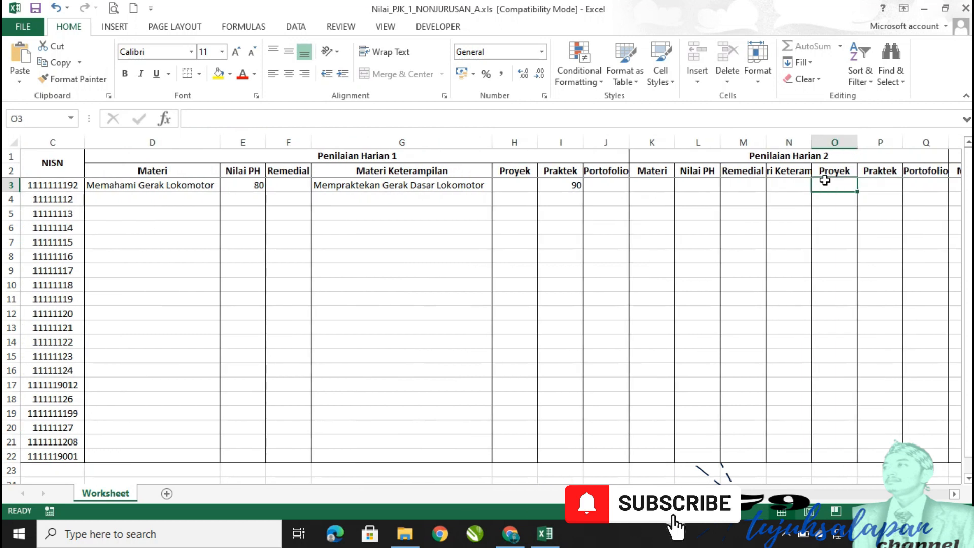
pyautogui.press('Right')
pyautogui.press('Right')
pyautogui.press('Right')
pyautogui.press('Left')
pyautogui.press('Left')
pyautogui.press('Left')
pyautogui.press('Left')
pyautogui.press('Left')
pyautogui.press('Right')
pyautogui.press('Right')
pyautogui.press('Right')
pyautogui.press('Left')
pyautogui.press('Left')
pyautogui.press('Left')
pyautogui.press('Left')
pyautogui.press('Left')
pyautogui.press('Left')
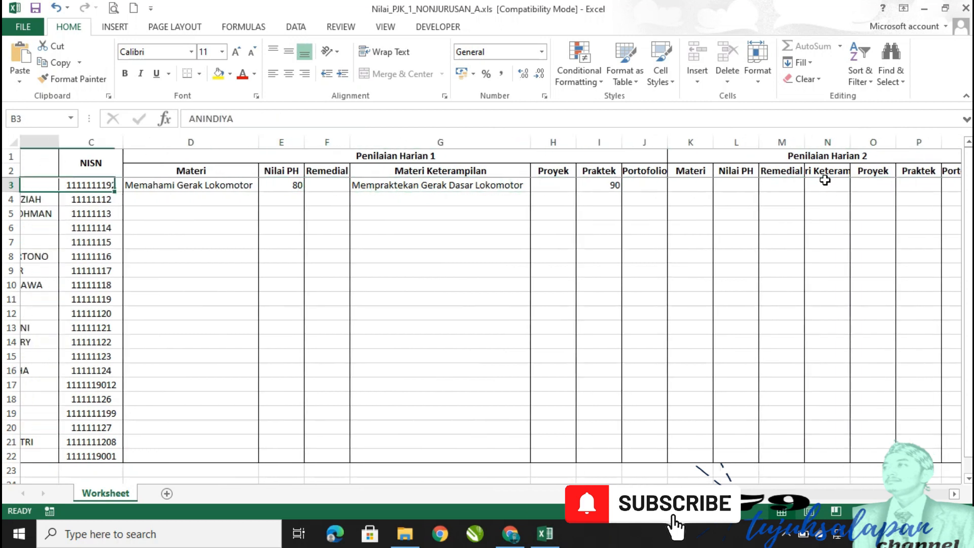
pyautogui.press('Right')
pyautogui.press('Right')
pyautogui.press('Left')
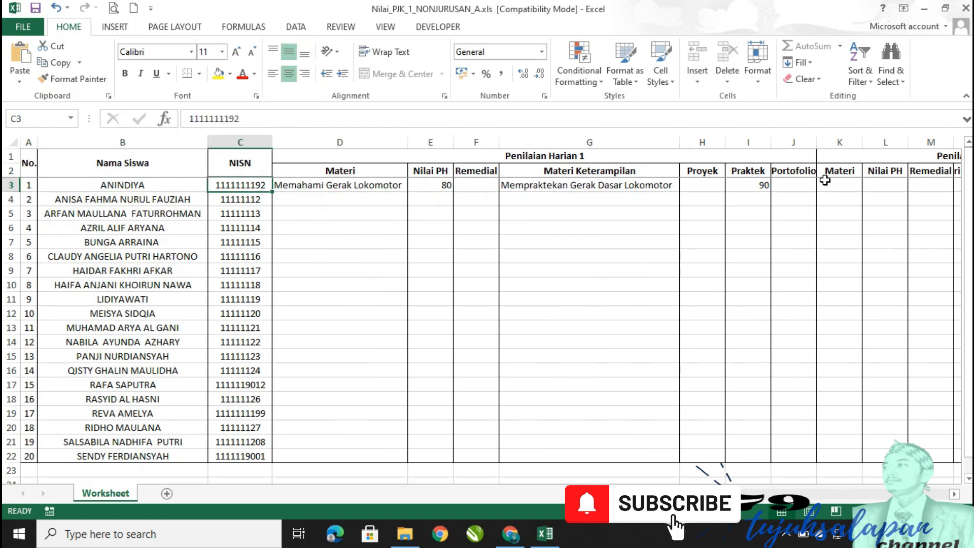
pyautogui.press('Right')
pyautogui.press('Right')
pyautogui.press('Right')
pyautogui.press('Right')
pyautogui.press('Right')
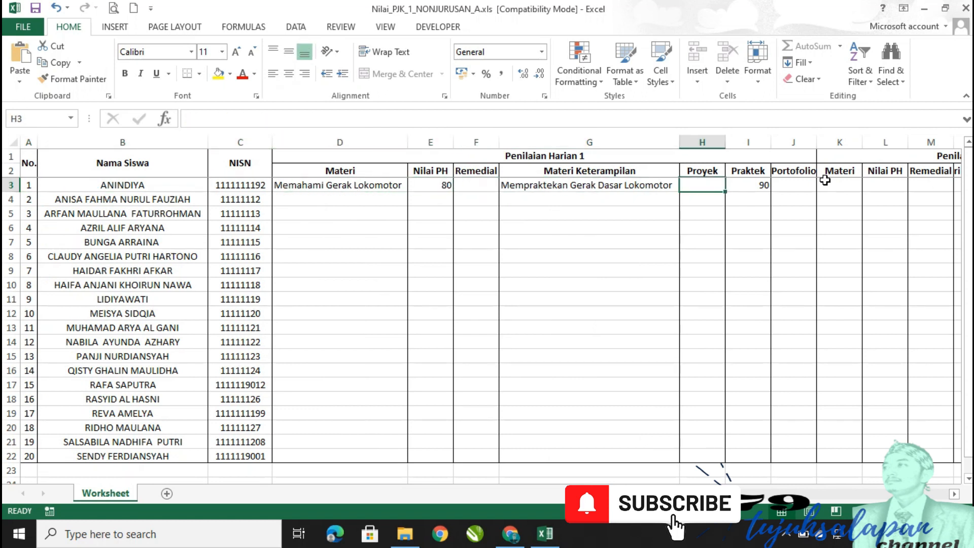
pyautogui.press('Right')
pyautogui.press('Right')
pyautogui.press('Left')
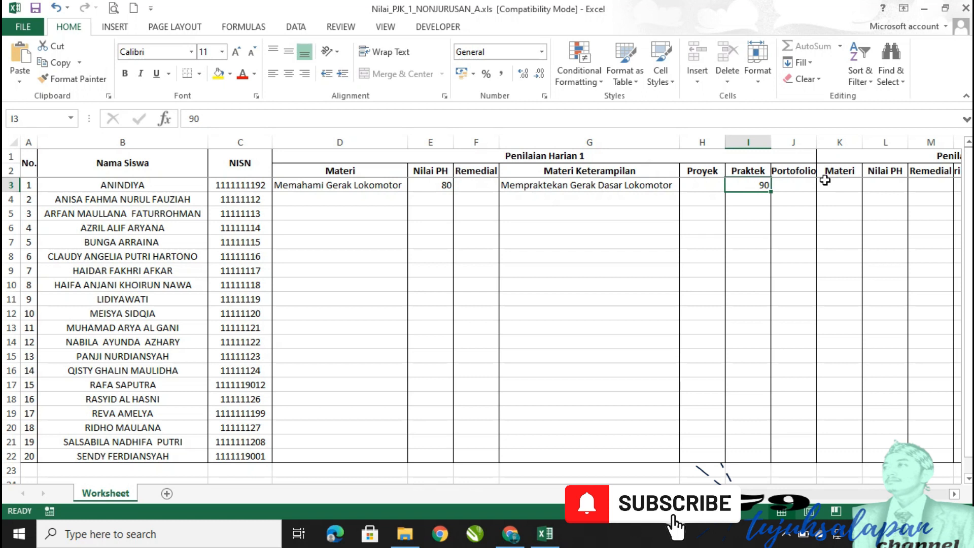
pyautogui.press('Right')
pyautogui.press('Right')
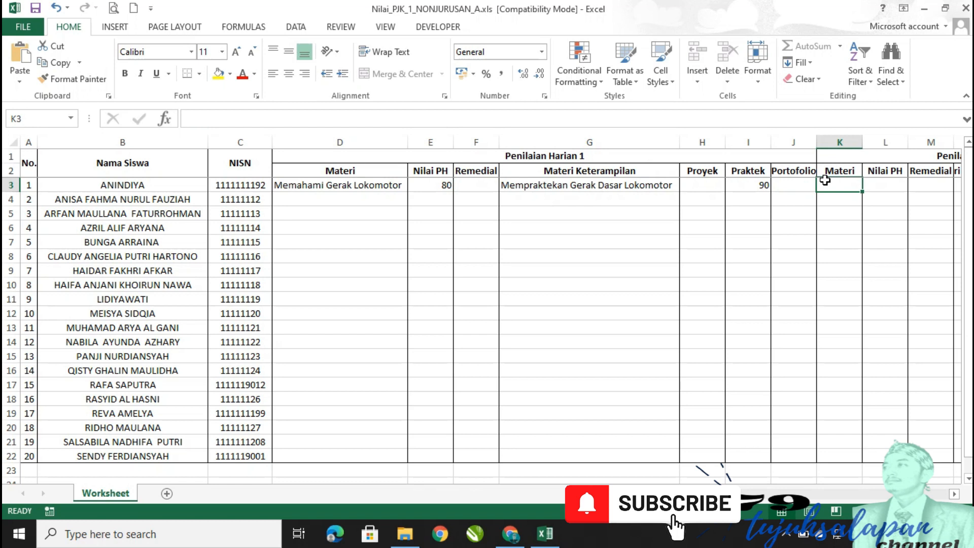
# Enter 'Memahami Gerak Non Lokomotor' in K3 and 'Mempraktekan Gerak Non Lokomotor' in N3.
pyautogui.hscroll(2, 690, 195)
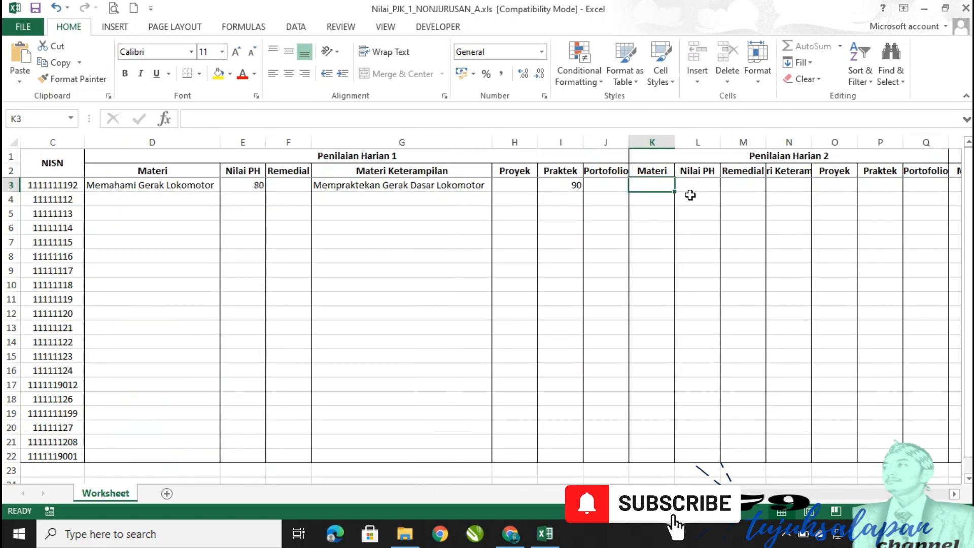
pyautogui.press('Left')
pyautogui.press('Left')
pyautogui.press('Left')
pyautogui.press('Left')
pyautogui.press('Right')
pyautogui.press('Right')
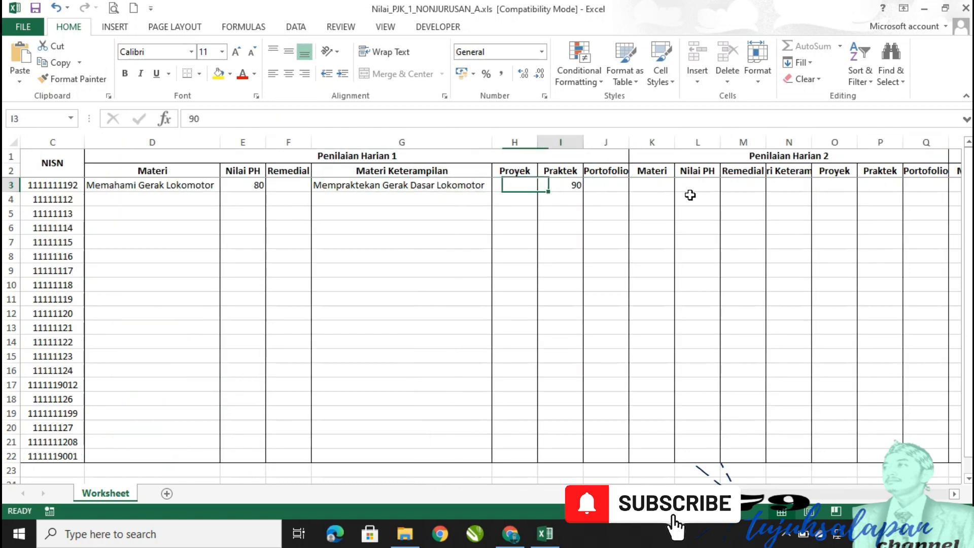
pyautogui.press('Right')
pyautogui.press('Right')
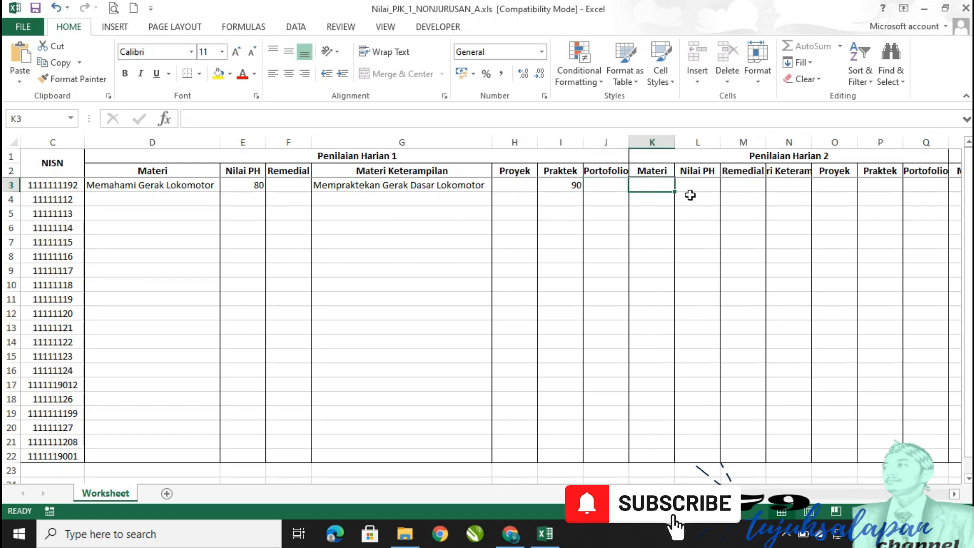
pyautogui.write('Mema')
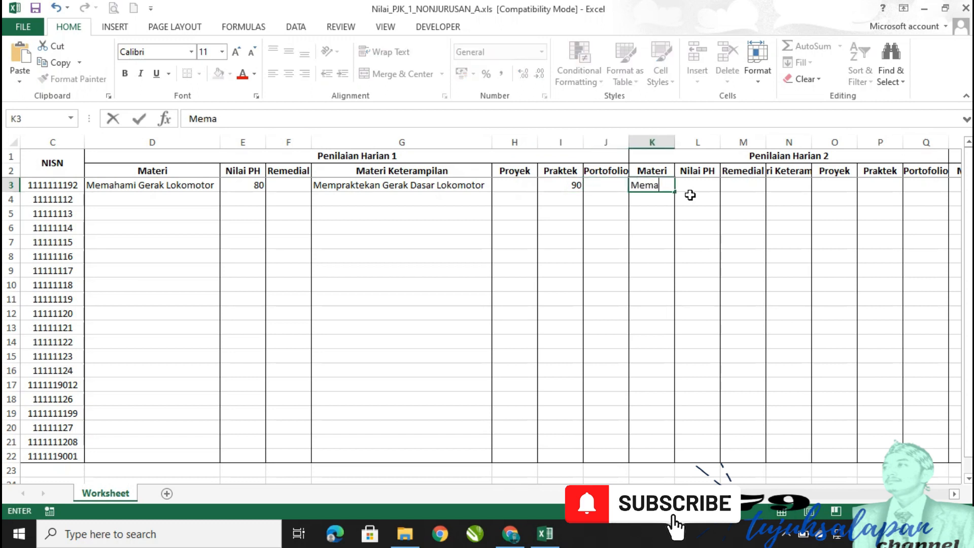
pyautogui.write('hami Gerak ')
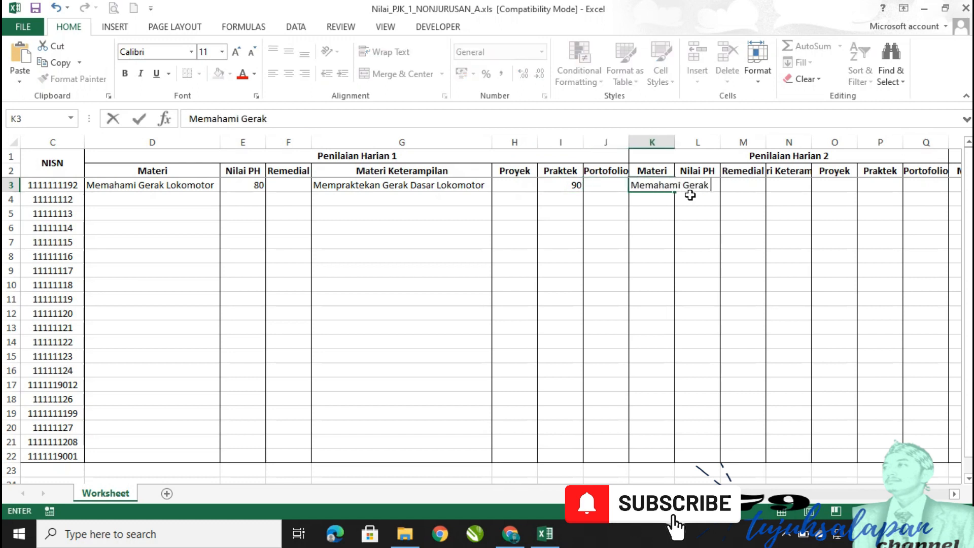
pyautogui.write('Non Lokomotor')
pyautogui.hotkey('ctrl', 'Return')
pyautogui.press('Tab')
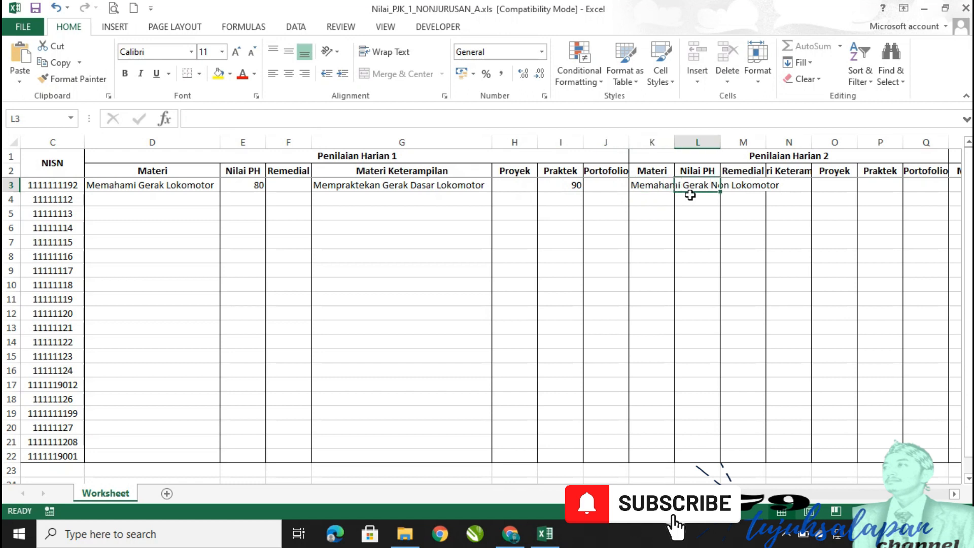
pyautogui.press('Tab')
pyautogui.press('Tab')
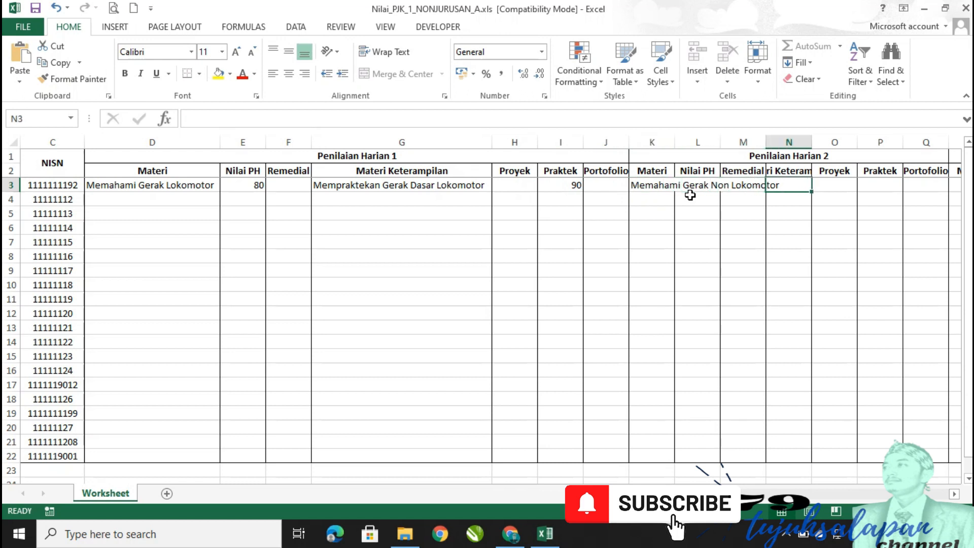
pyautogui.write('Mempr')
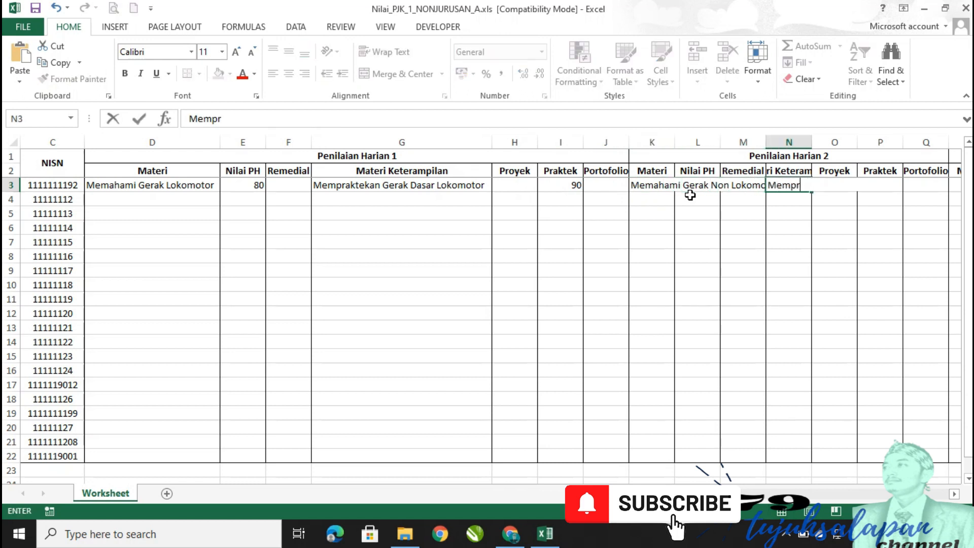
pyautogui.write('aktekan Gerak ')
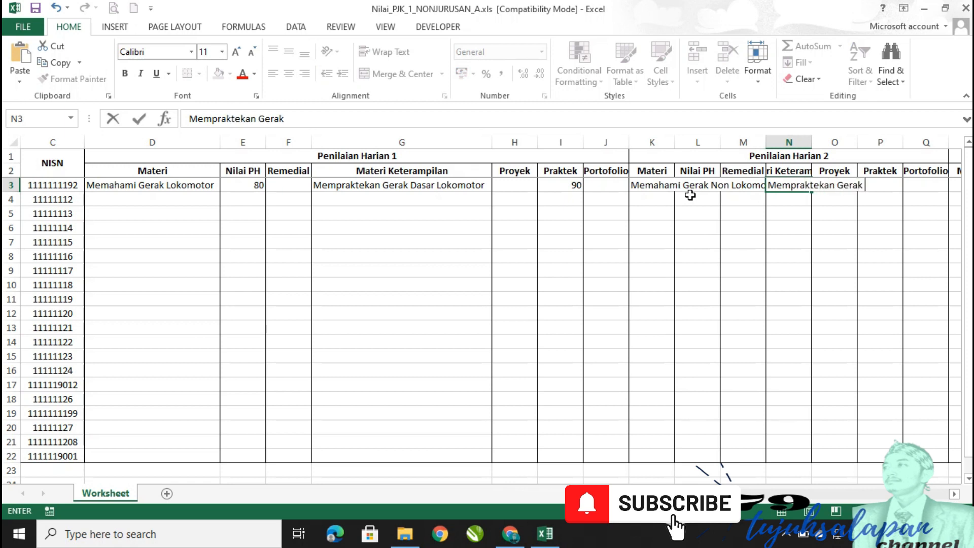
pyautogui.write('Non Lokomotor')
pyautogui.press('Return')
# Autofit column K to fit the Harian 2 material text.
pyautogui.press('Right')
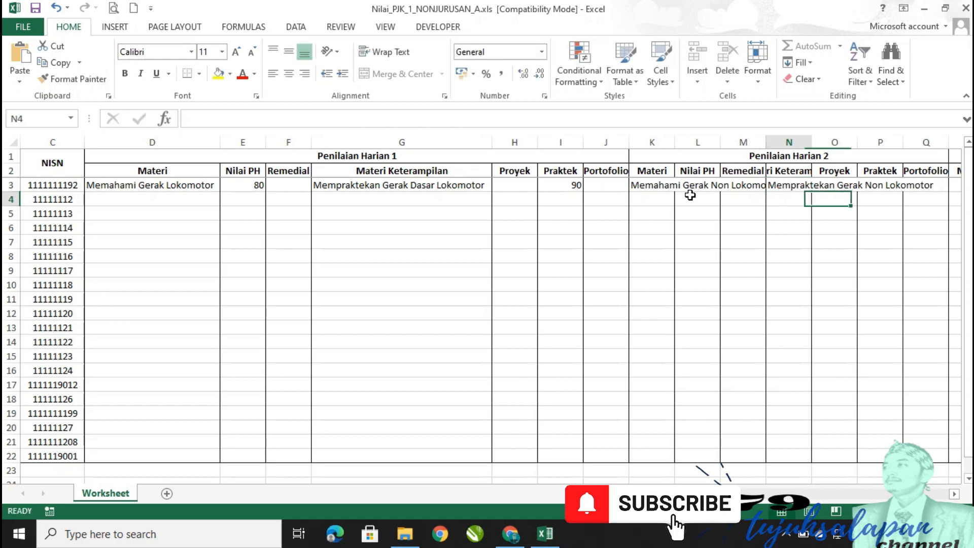
pyautogui.press('Left')
pyautogui.press('Left')
pyautogui.press('Left')
pyautogui.press('Up')
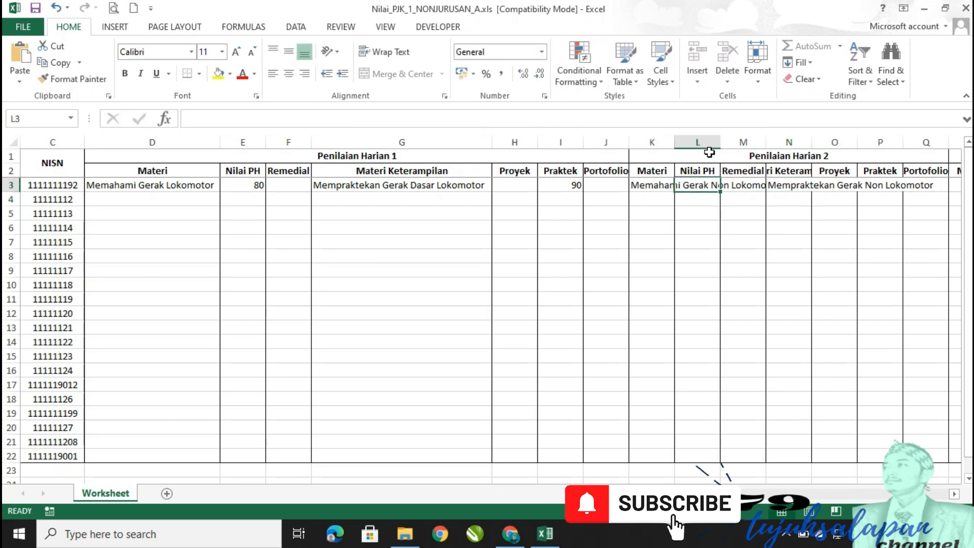
pyautogui.moveTo(720, 142); pyautogui.dragTo(715, 142)
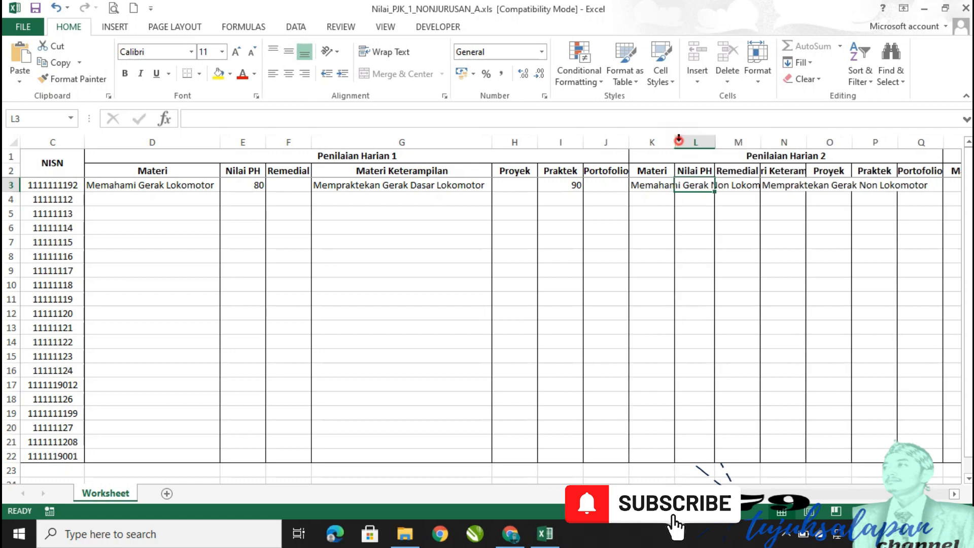
pyautogui.doubleClick(675, 147)
# Enter Nilai PH 81 in L3 and Praktek 92 in P3, then select row 3's grades.
pyautogui.press('Right')
pyautogui.press('Left')
pyautogui.write('81')
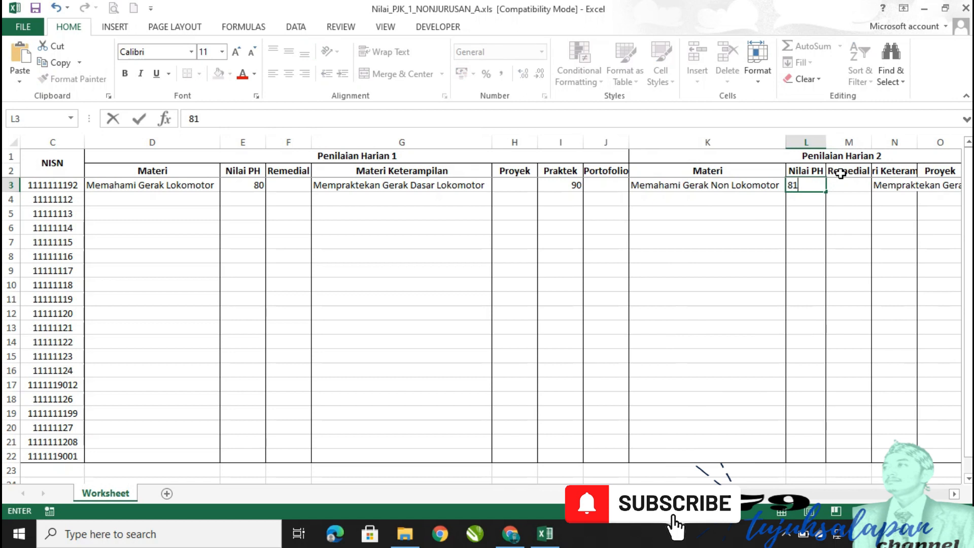
pyautogui.press('Right')
pyautogui.press('Right')
pyautogui.press('Right')
pyautogui.press('Right')
pyautogui.press('Right')
pyautogui.press('Left')
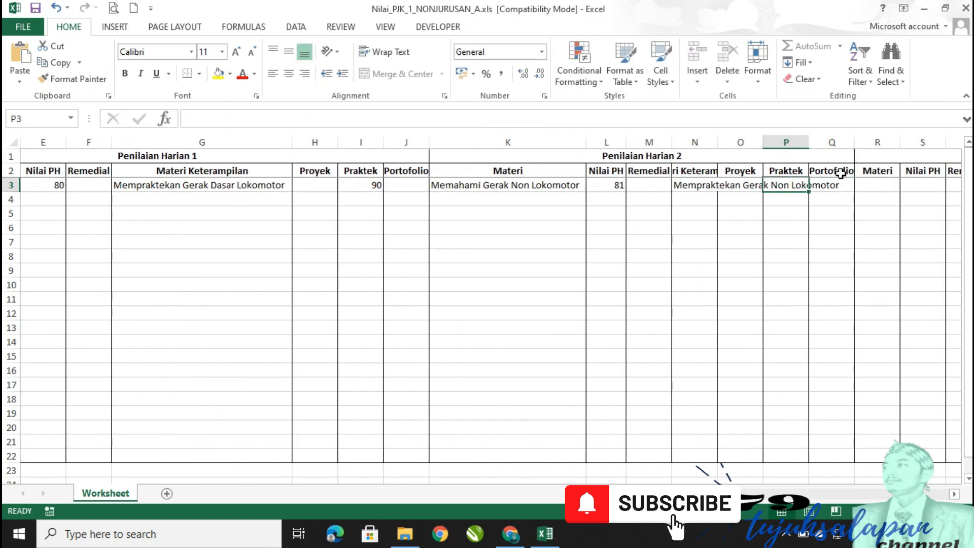
pyautogui.write('92')
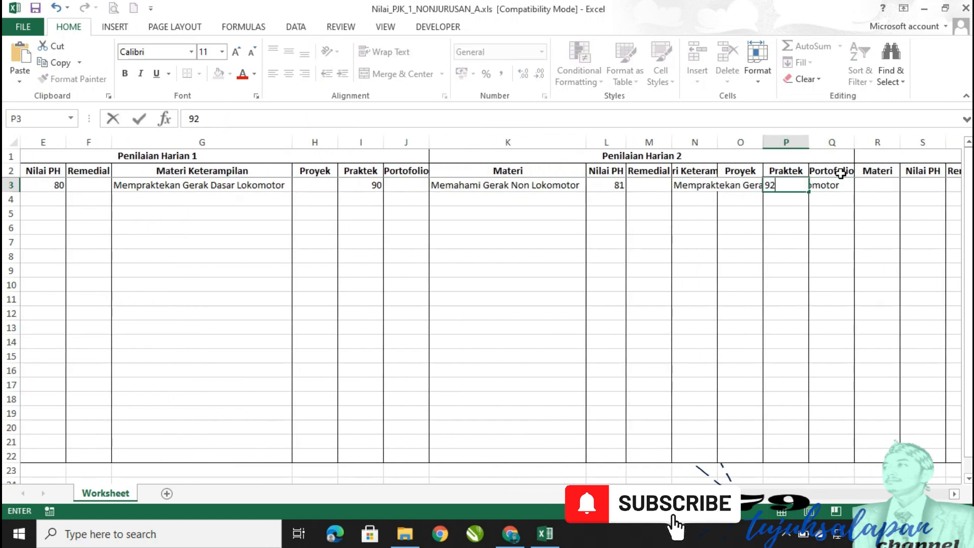
pyautogui.press('Right')
pyautogui.press('Left')
pyautogui.press('Left')
pyautogui.press('Left')
pyautogui.press('Left')
pyautogui.press('Left')
pyautogui.press('Left')
pyautogui.press('Left')
pyautogui.press('Left')
pyautogui.press('Left')
pyautogui.press('Left')
pyautogui.press('Left')
pyautogui.press('Left')
pyautogui.press('Left')
pyautogui.press('Left')
pyautogui.press('Left')
pyautogui.press('Left')
pyautogui.press('Right')
pyautogui.press('Right')
pyautogui.press('Right')
pyautogui.hotkey('shift', 'Right')
pyautogui.hotkey('shift', 'Right')
pyautogui.hotkey('shift', 'Right')
pyautogui.hotkey('shift', 'Right')
pyautogui.hotkey('shift', 'Right')
pyautogui.hotkey('shift', 'Right')
pyautogui.hotkey('shift', 'Right')
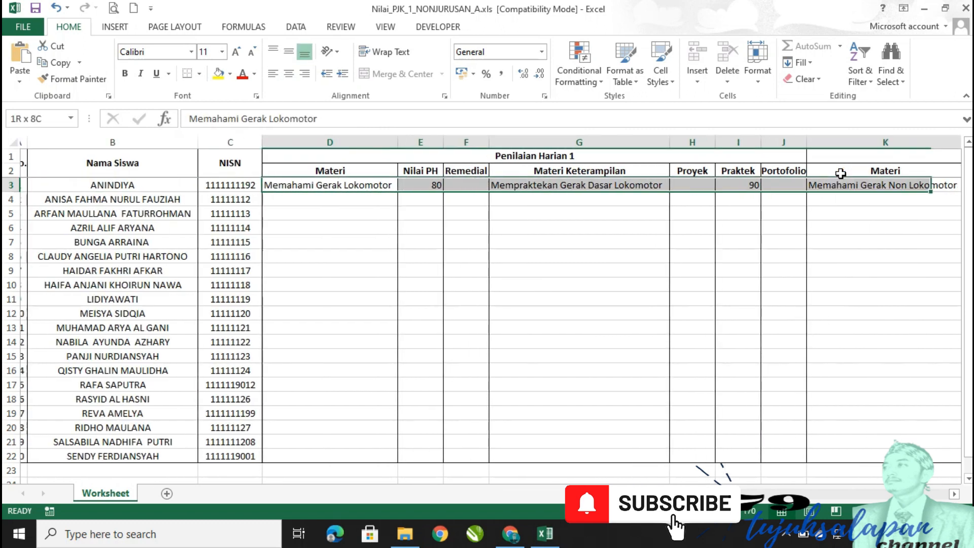
# Copy the first student's grade entries and paste them into rows 4 to 22.
pyautogui.hotkey('shift', 'Right')
pyautogui.hotkey('shift', 'Right')
pyautogui.hotkey('shift', 'Right')
pyautogui.hotkey('shift', 'Right')
pyautogui.hotkey('shift', 'Right')
pyautogui.hotkey('shift', 'Right')
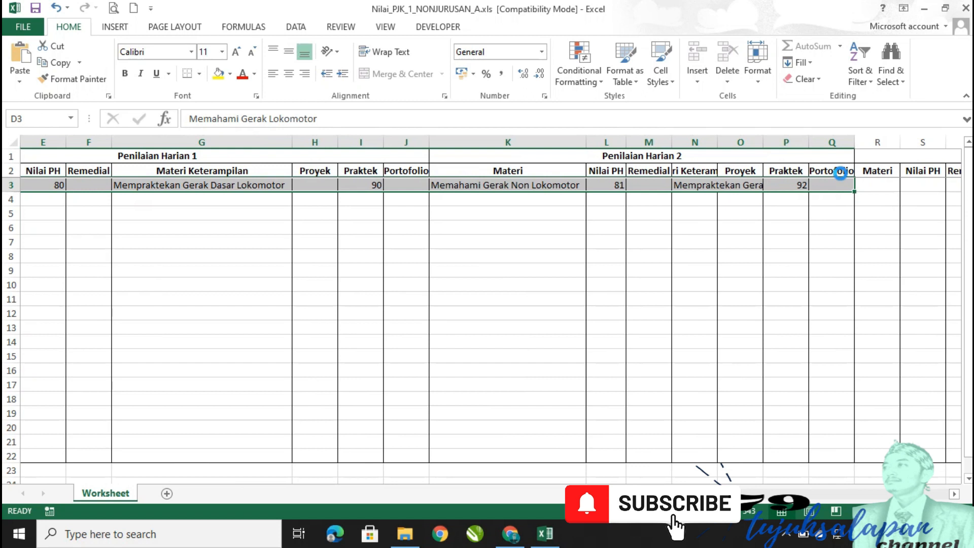
pyautogui.hotkey('ctrl', 'c')
pyautogui.press('Left')
pyautogui.press('Right')
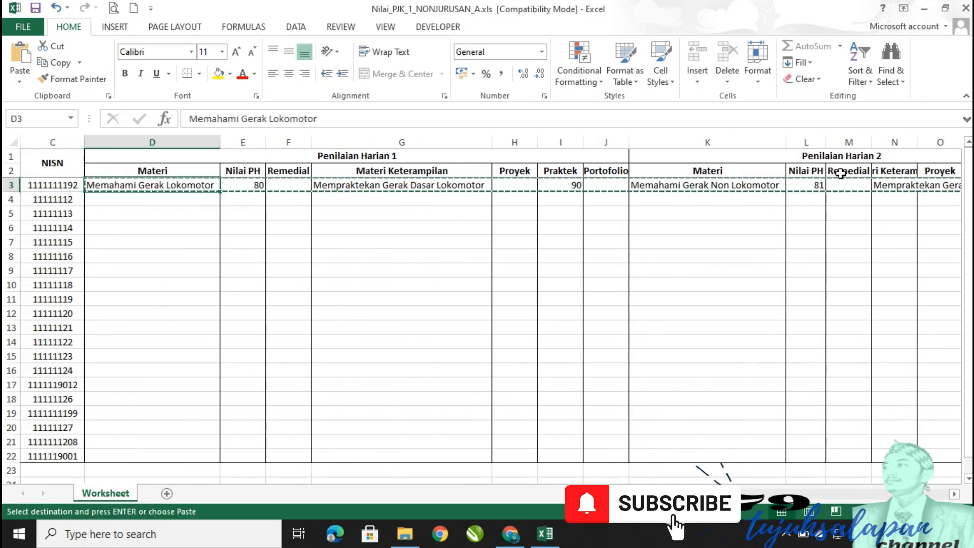
pyautogui.press('Down')
pyautogui.hotkey('shift', 'Down')
pyautogui.hotkey('shift', 'Down')
pyautogui.hotkey('shift', 'Down')
pyautogui.hotkey('shift', 'Down')
pyautogui.hotkey('shift', 'Down')
pyautogui.hotkey('shift', 'Down')
pyautogui.hotkey('shift', 'Down')
pyautogui.hotkey('shift', 'Down')
pyautogui.hotkey('shift', 'Down')
pyautogui.hotkey('shift', 'Down')
pyautogui.hotkey('shift', 'Down')
pyautogui.hotkey('shift', 'Down')
pyautogui.hotkey('shift', 'Down')
pyautogui.hotkey('shift', 'Down')
pyautogui.hotkey('shift', 'Down')
pyautogui.hotkey('shift', 'Down')
pyautogui.hotkey('shift', 'Down')
pyautogui.hotkey('shift', 'Down')
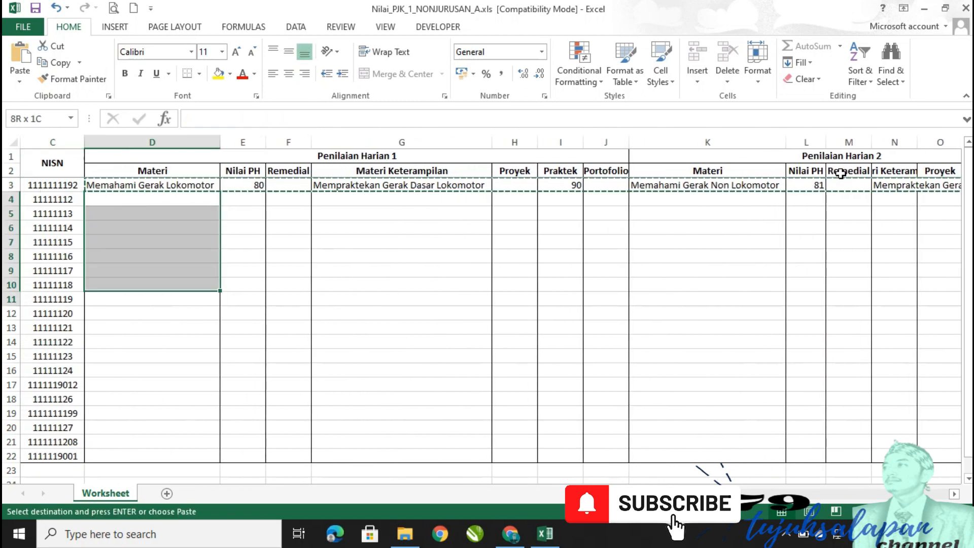
pyautogui.hotkey('ctrl', 'v')
pyautogui.press('Right')
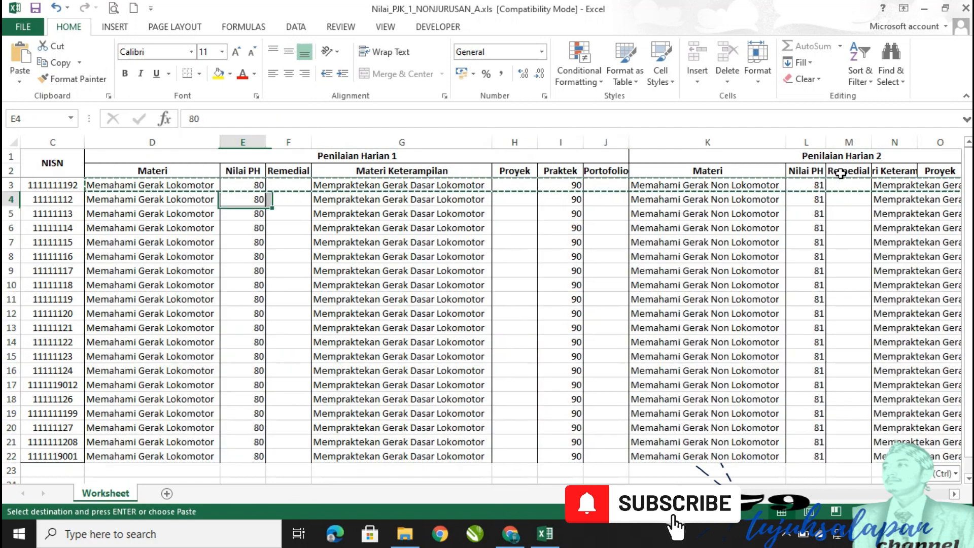
# Scroll back to the student names, check cell D12, and cancel the copy marquee.
pyautogui.click(499, 227)
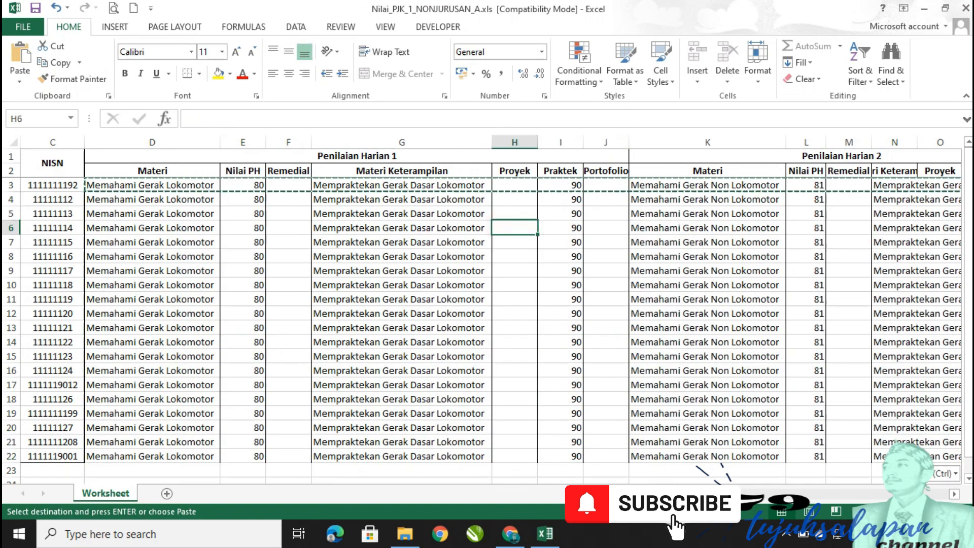
pyautogui.hscroll(-2, 487, 310)
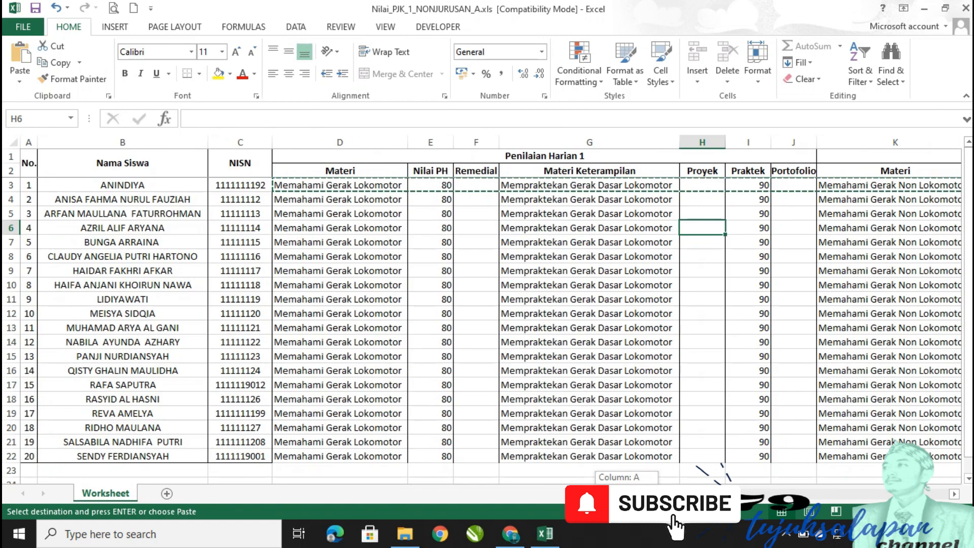
pyautogui.click(333, 310)
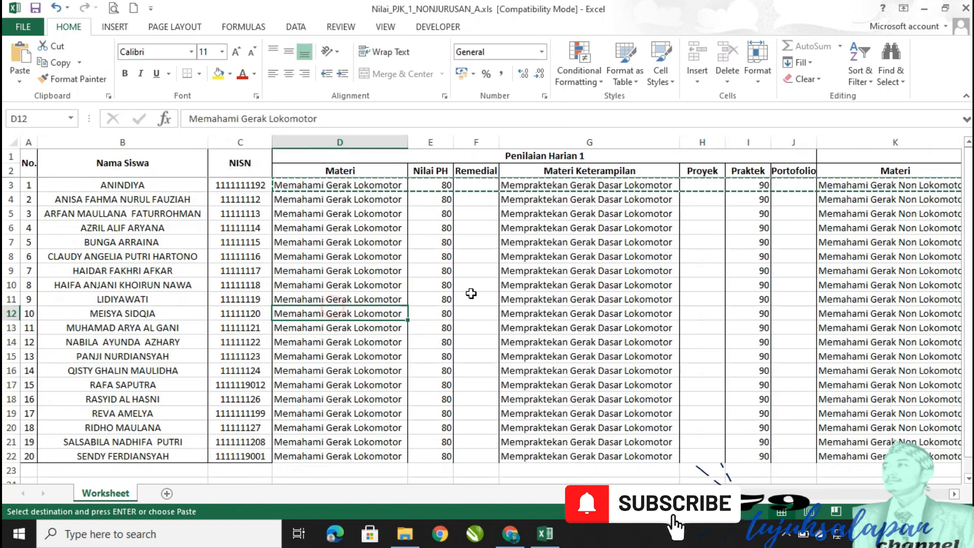
pyautogui.press('Escape')
pyautogui.click(598, 284)
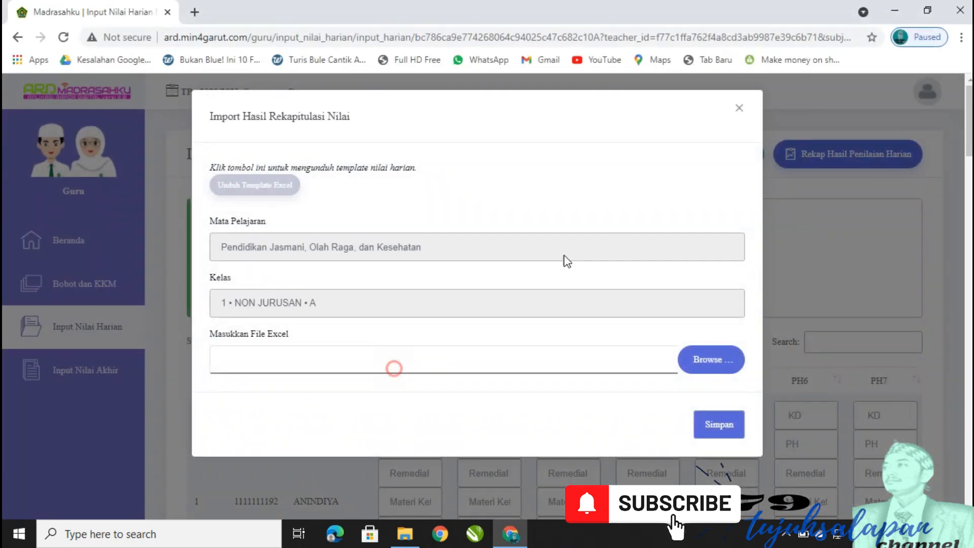
# Close the import dialog, check a student's still-empty PH1 fields, and reopen Import Excel.
pyautogui.click(738, 115)
pyautogui.scroll(-3, 640, 245)
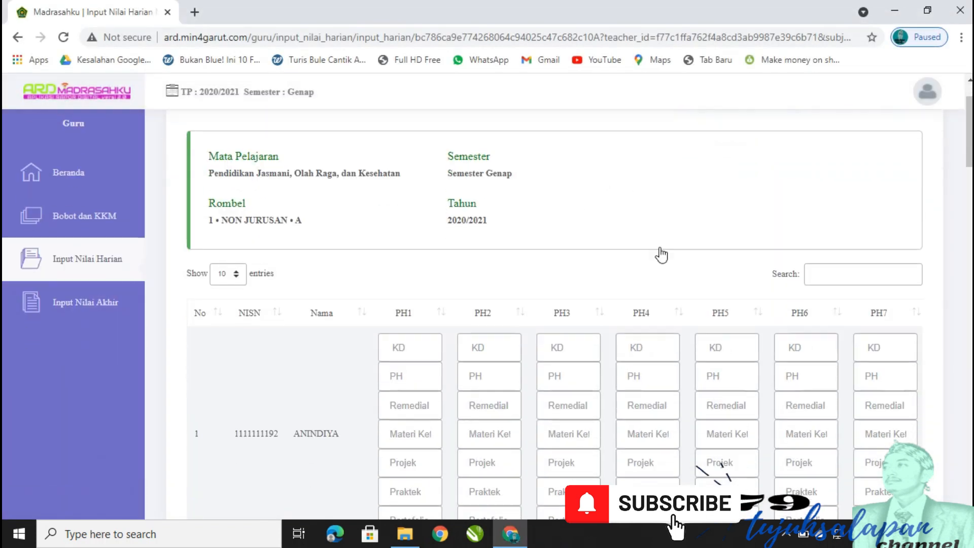
pyautogui.scroll(3, 640, 245)
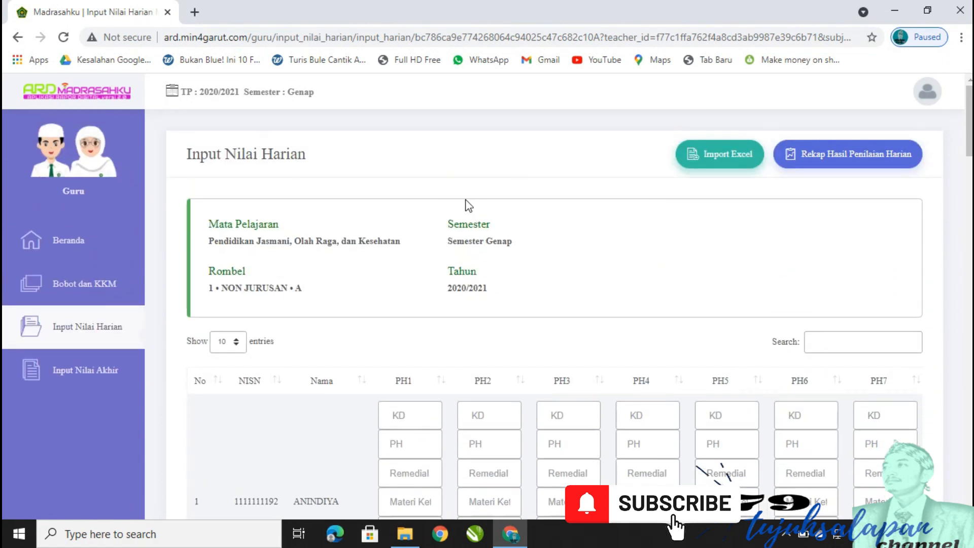
pyautogui.scroll(-3, 641, 284)
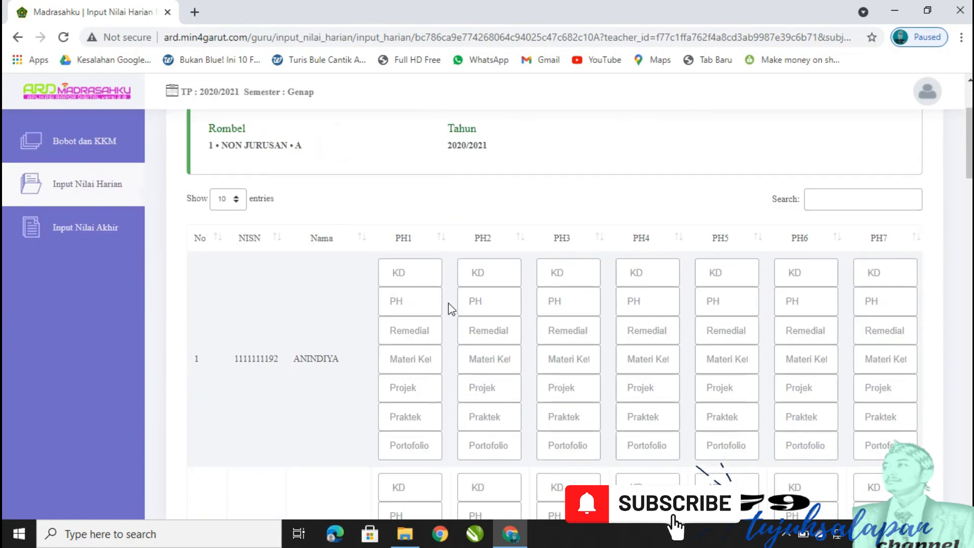
pyautogui.click(427, 277)
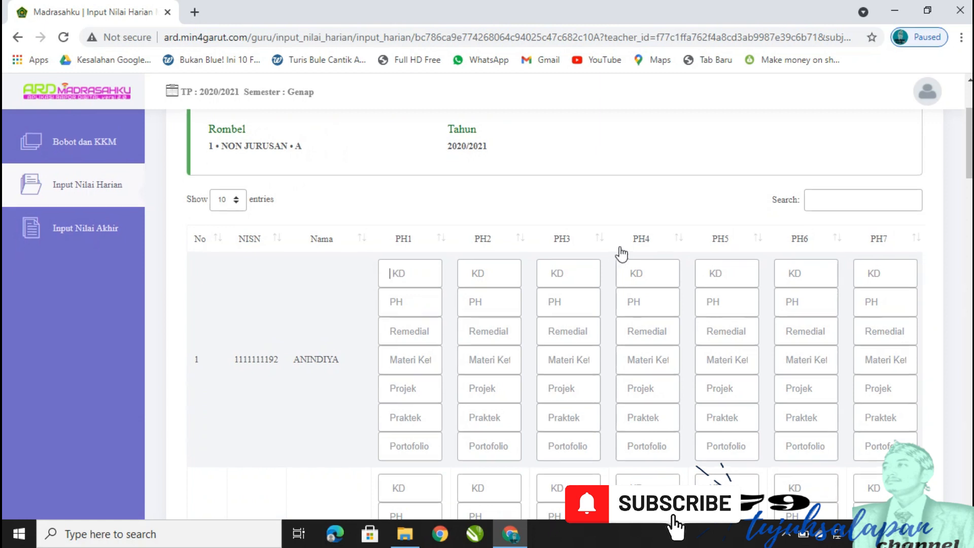
pyautogui.scroll(3, 622, 249)
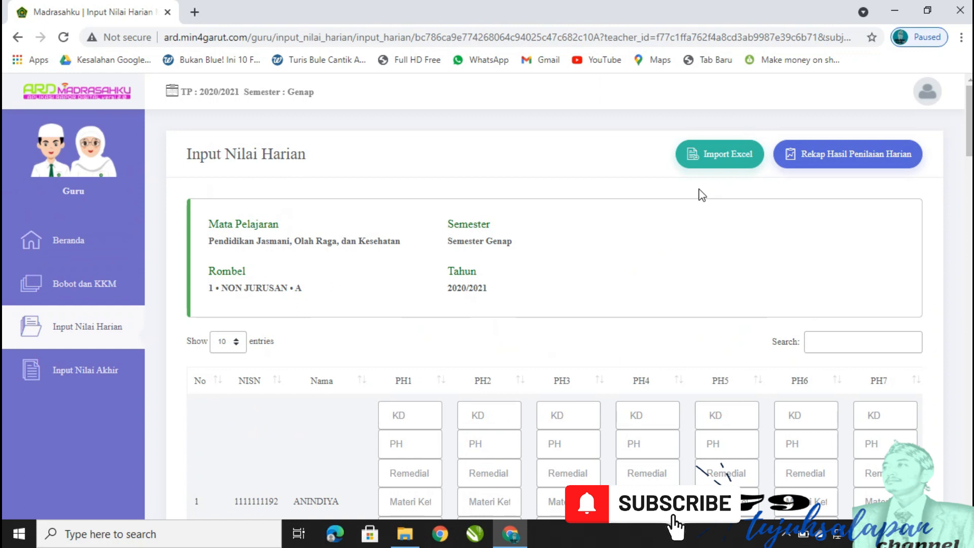
pyautogui.click(720, 168)
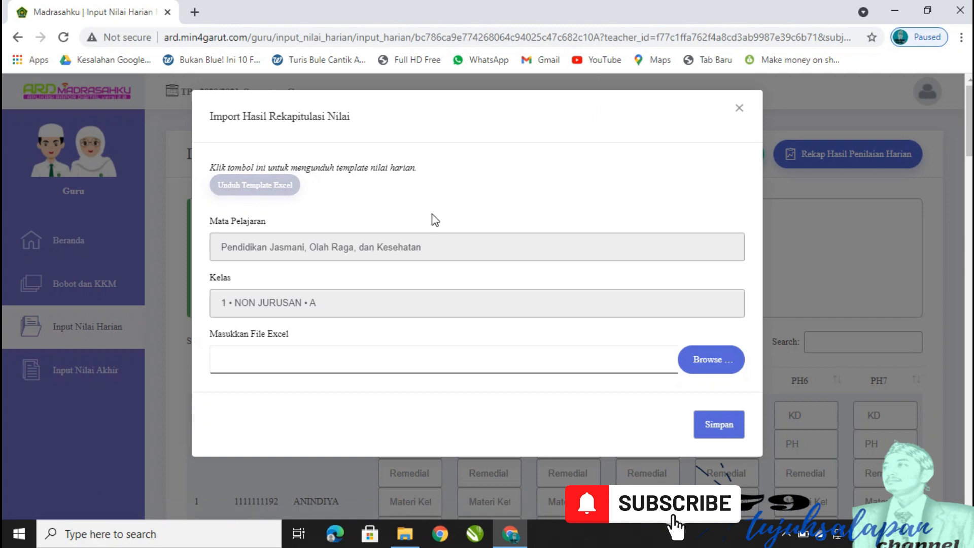
# Browse to Downloads and attach Nilai_PJK_1_NONJURUSAN_A.xls as the Excel file.
pyautogui.click(708, 360)
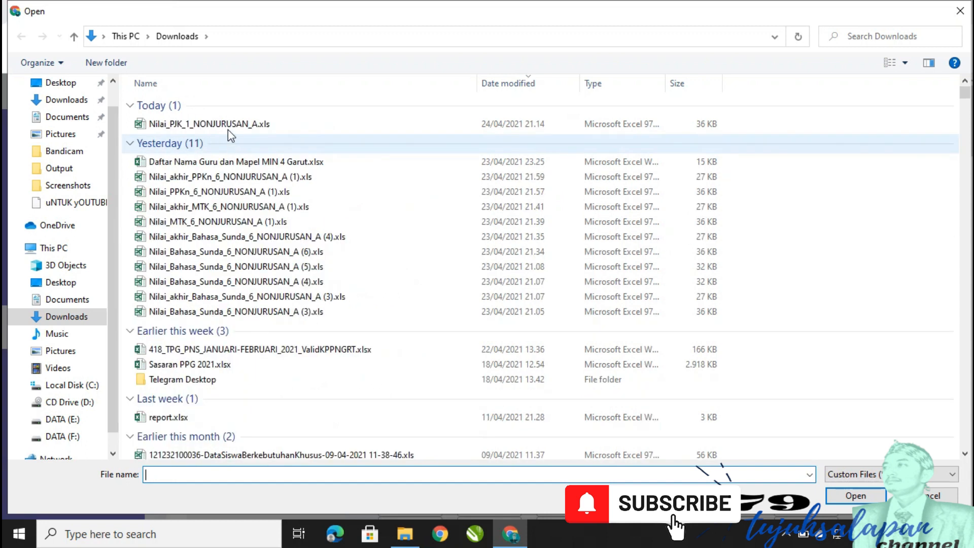
pyautogui.click(227, 126)
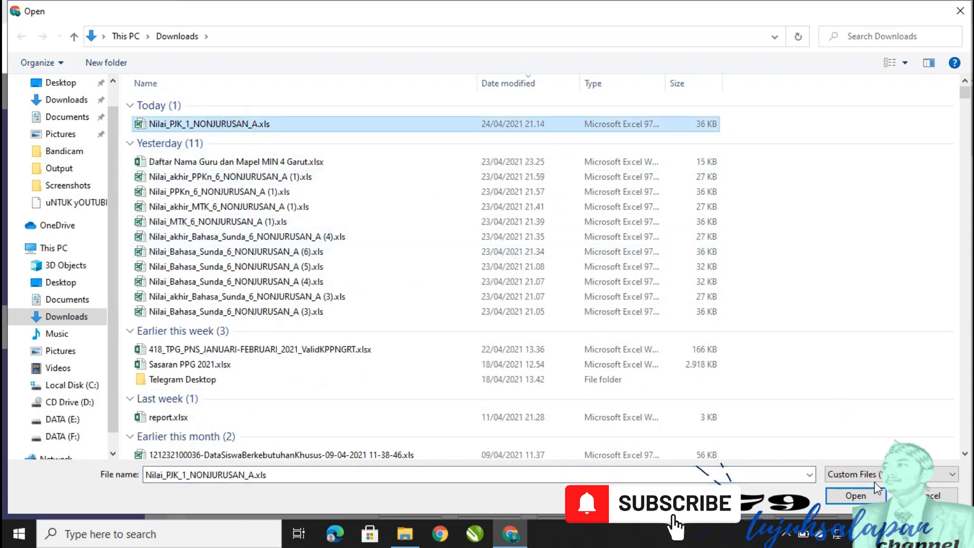
pyautogui.click(874, 495)
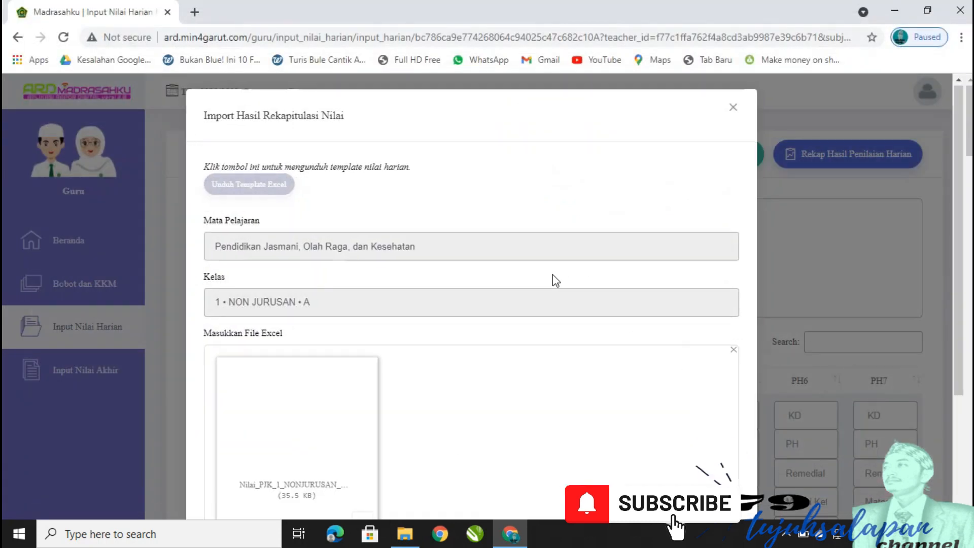
# Import the attached daily-grade file and dismiss the success message.
pyautogui.scroll(-3, 681, 357)
pyautogui.click(718, 474)
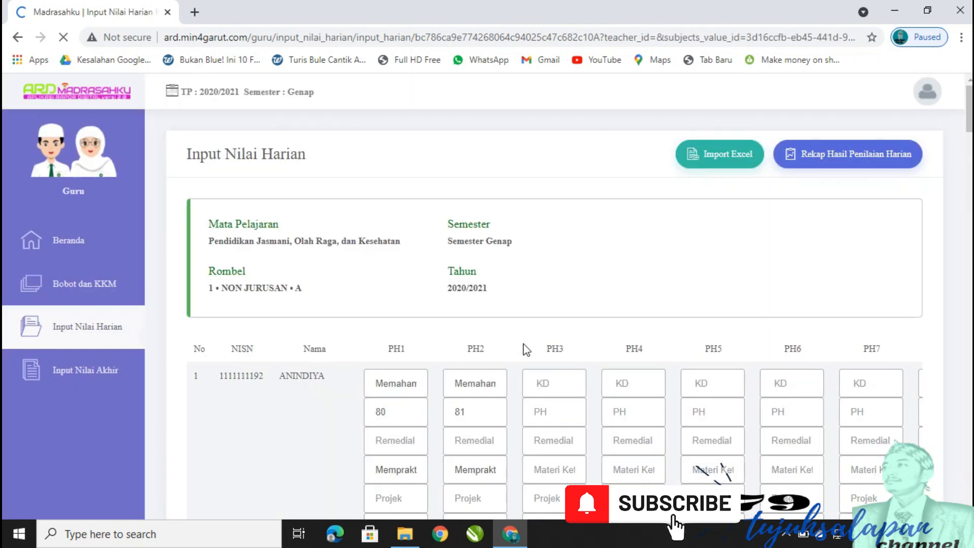
pyautogui.scroll(-5, 518, 361)
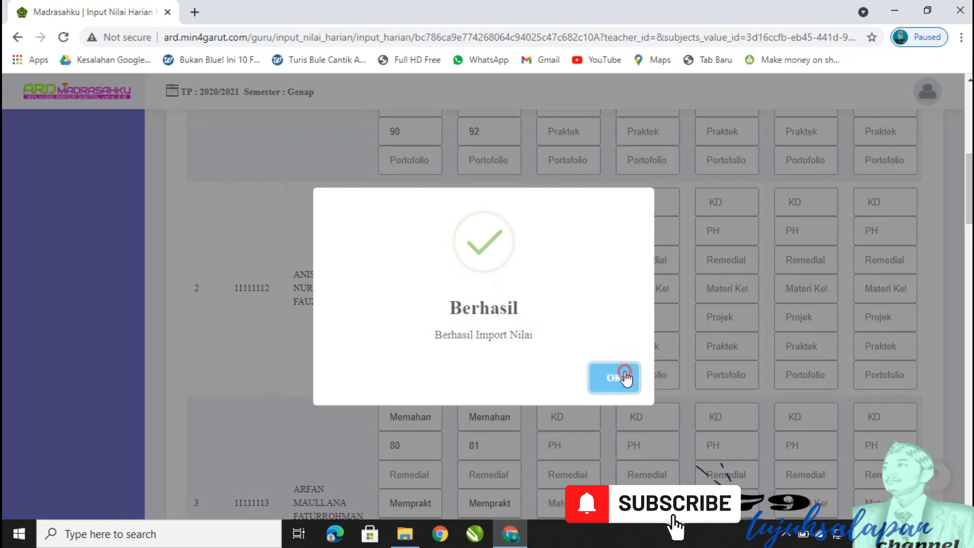
pyautogui.click(623, 374)
# Review students 1–20 with grades 80, 81, 90, 92, then save and go to Input Nilai Akhir.
pyautogui.scroll(-12, 519, 280)
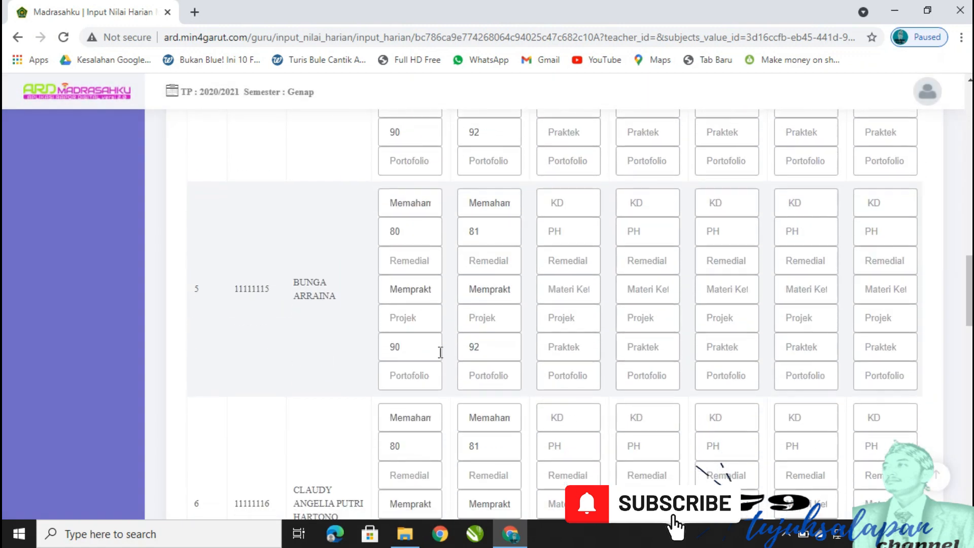
pyautogui.scroll(-10, 456, 344)
pyautogui.scroll(-10, 487, 312)
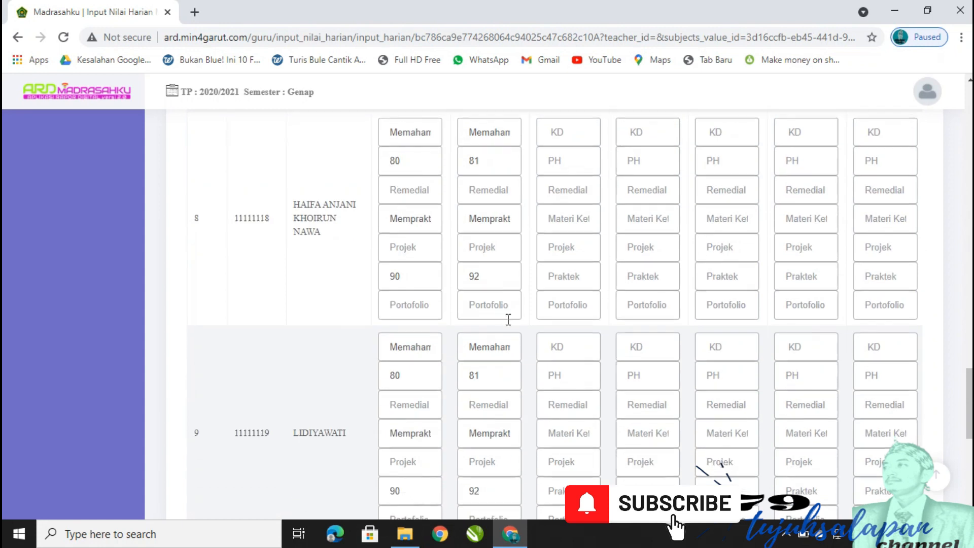
pyautogui.click(882, 424)
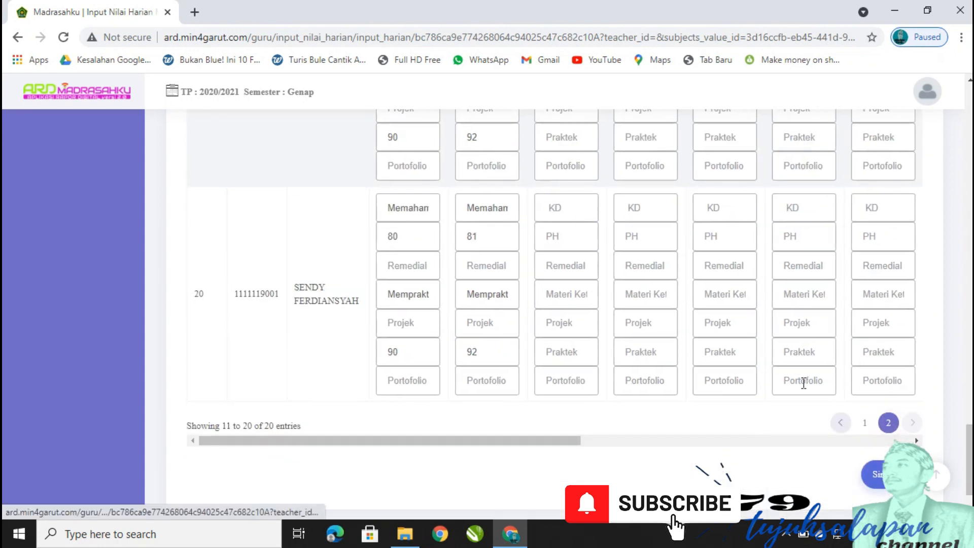
pyautogui.scroll(8, 678, 352)
pyautogui.scroll(20, 678, 355)
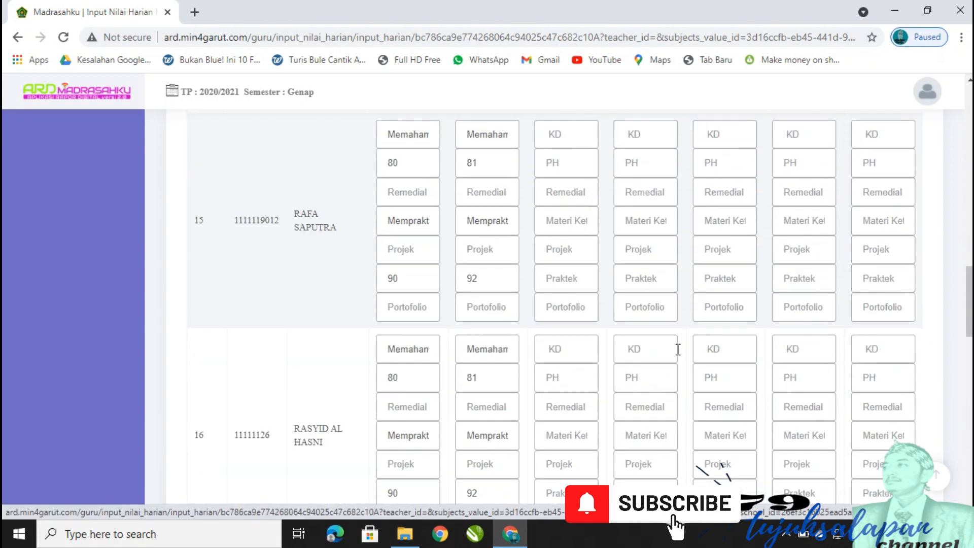
pyautogui.scroll(10, 672, 340)
pyautogui.scroll(-20, 787, 373)
pyautogui.scroll(-20, 854, 451)
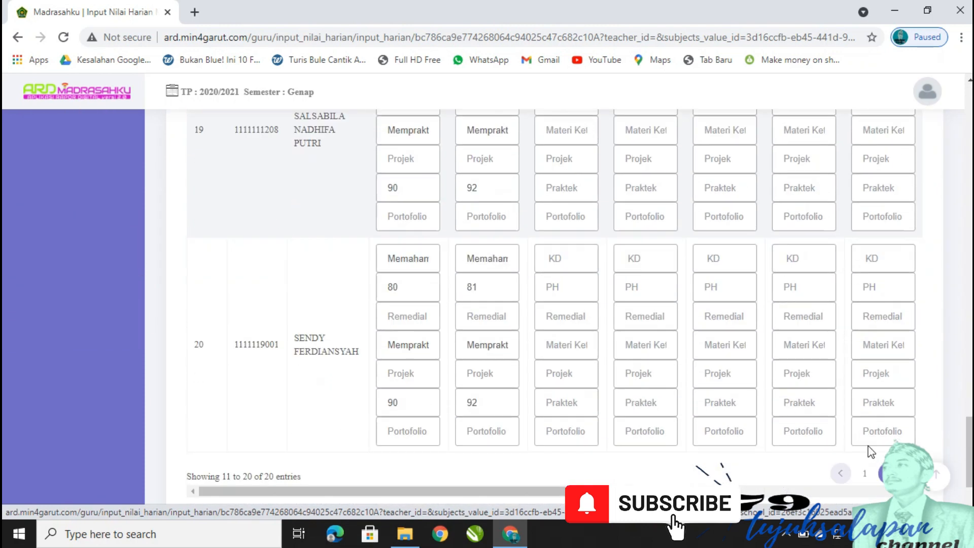
pyautogui.click(876, 411)
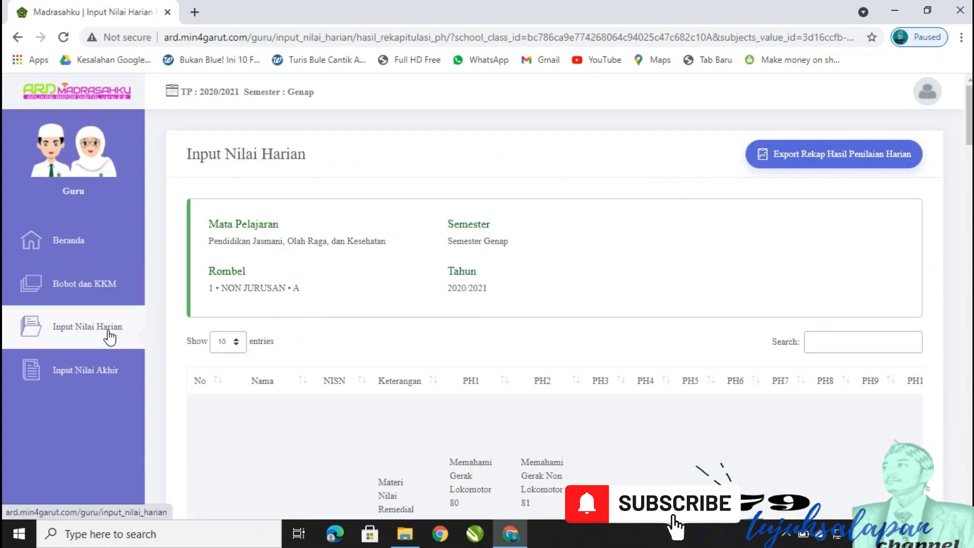
pyautogui.click(100, 371)
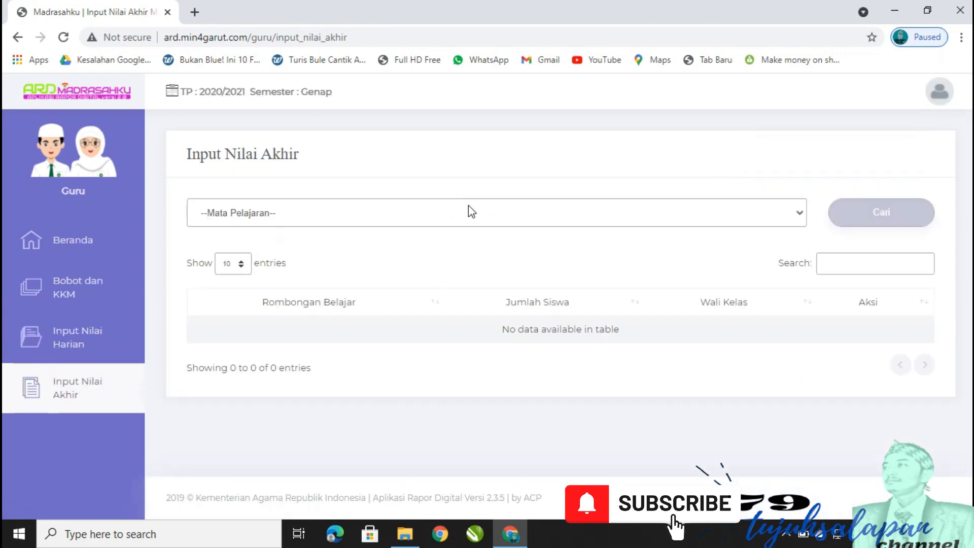
# Select Pendidikan Jasmani for class 1 NON JURUSAN and open grade entry for class A.
pyautogui.click(469, 207)
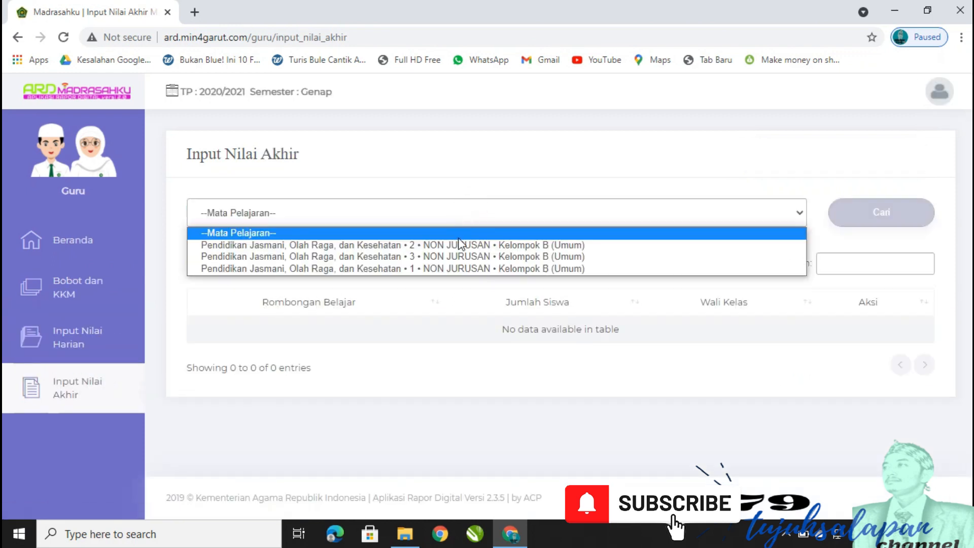
pyautogui.click(449, 269)
pyautogui.click(880, 213)
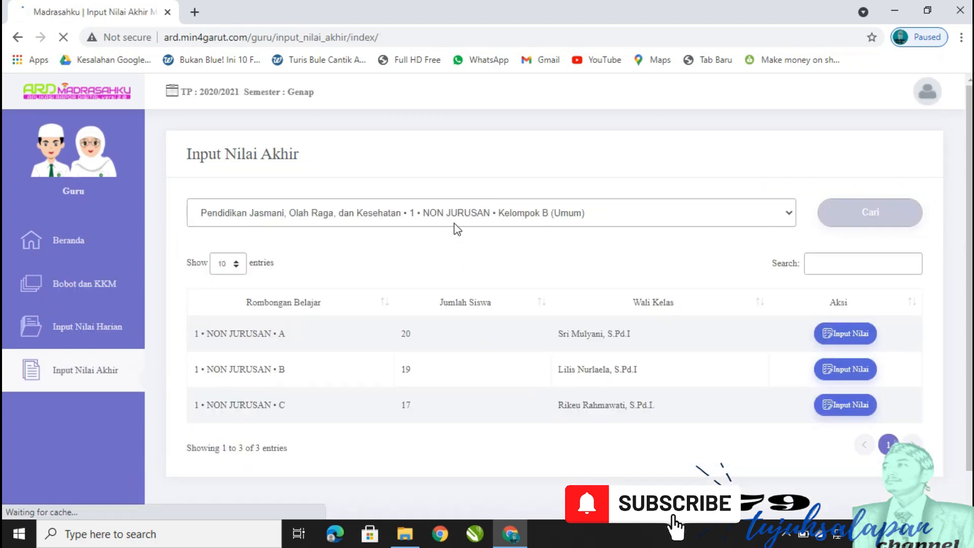
pyautogui.click(849, 336)
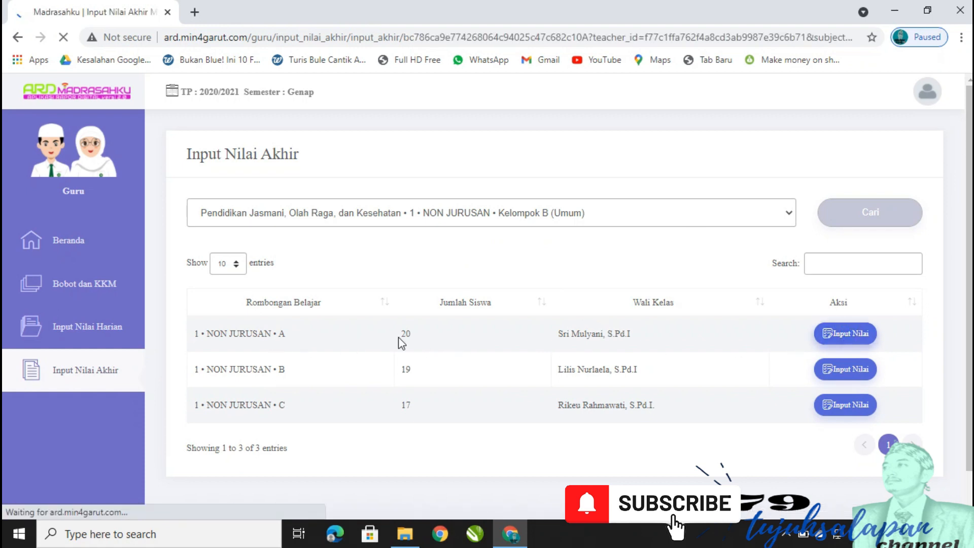
# Check the students' Nilai RPH 81 and Nilai PAT 0, then open the Excel import page.
pyautogui.scroll(-6, 630, 282)
pyautogui.scroll(2, 557, 264)
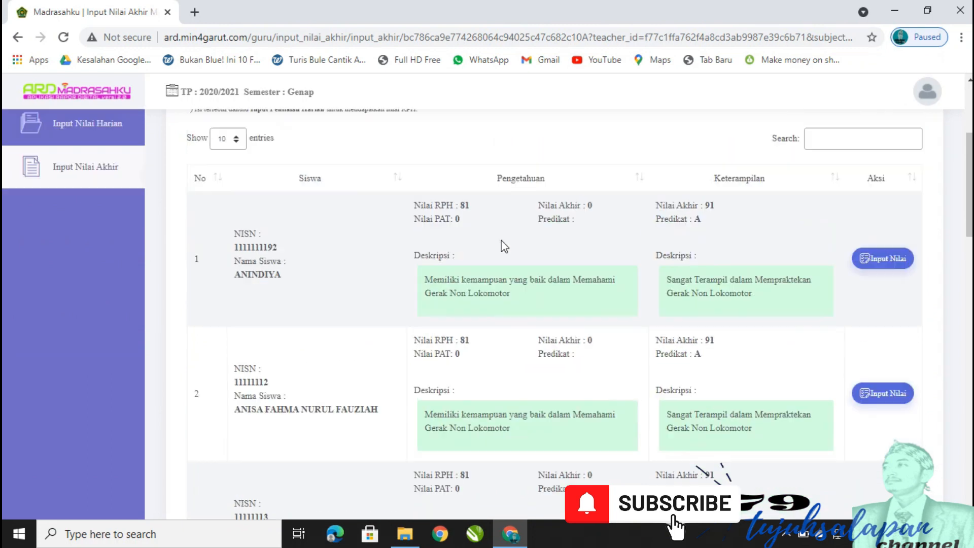
pyautogui.scroll(1, 503, 246)
pyautogui.moveTo(445, 265); pyautogui.dragTo(465, 266)
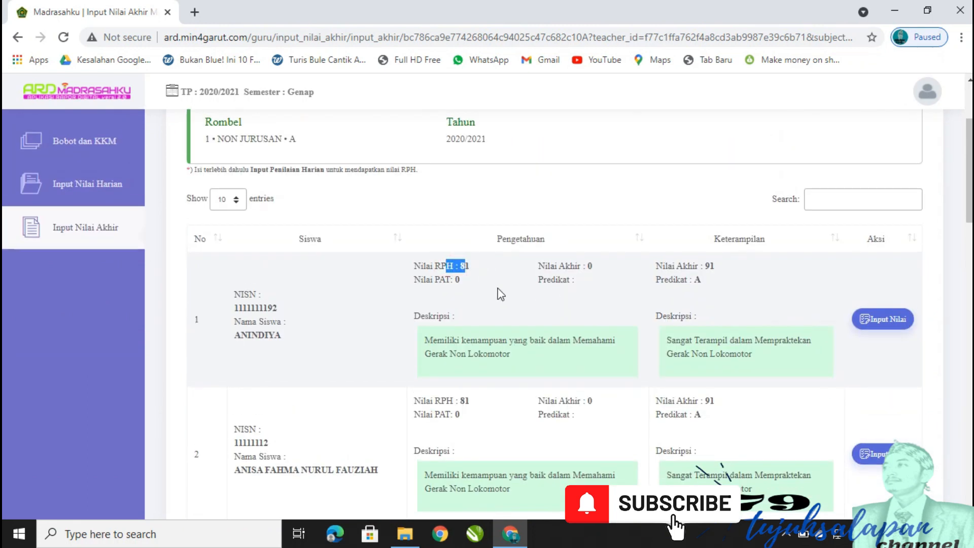
pyautogui.click(453, 285)
pyautogui.scroll(3, 612, 276)
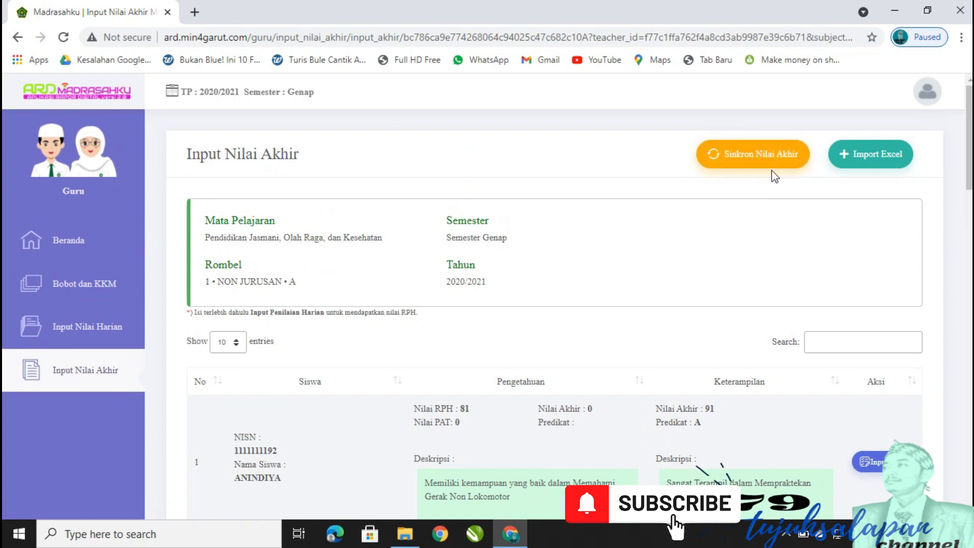
pyautogui.click(880, 160)
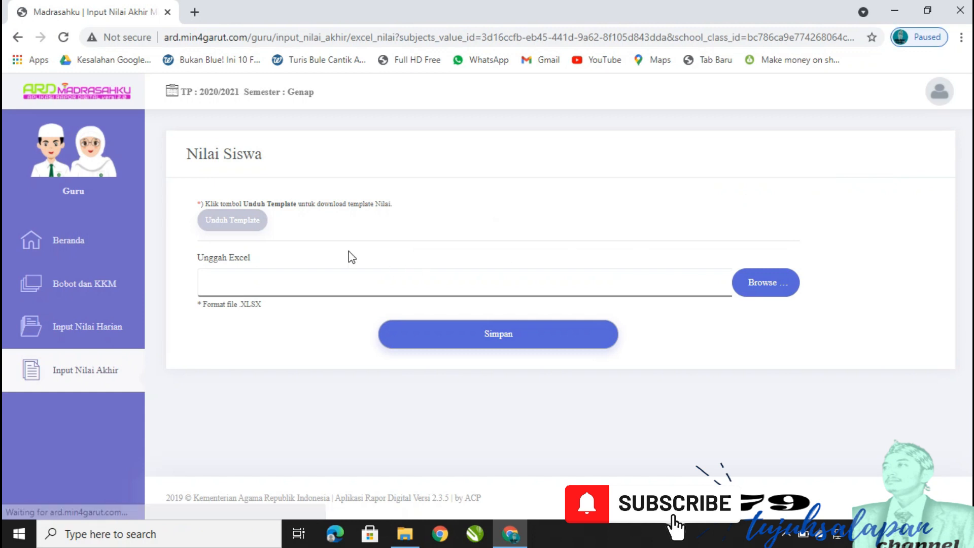
# Download the Nilai_akhir_PJK_1_N….xls final-grade template and open it in Excel.
pyautogui.click(239, 223)
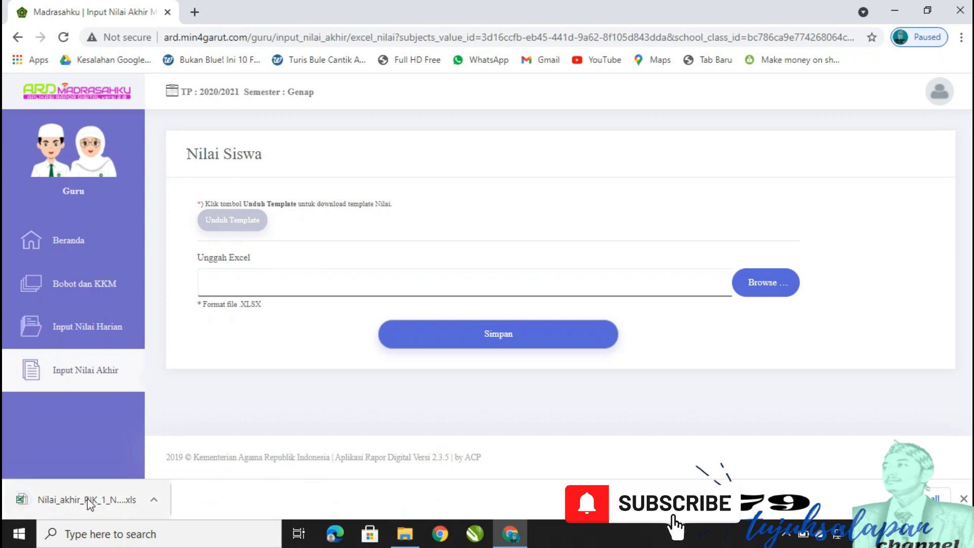
pyautogui.click(90, 502)
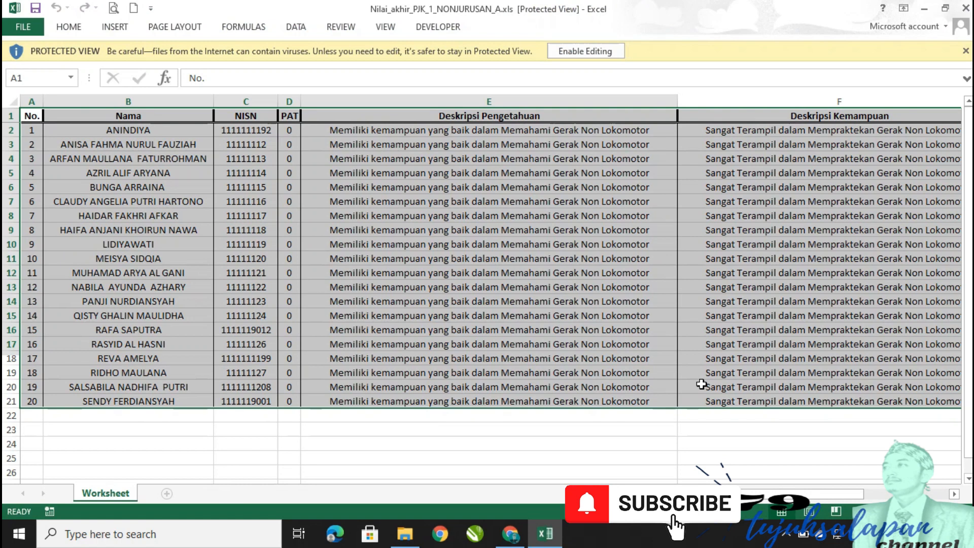
# Enable editing and clear the description columns E2:F21.
pyautogui.click(540, 215)
pyautogui.click(586, 51)
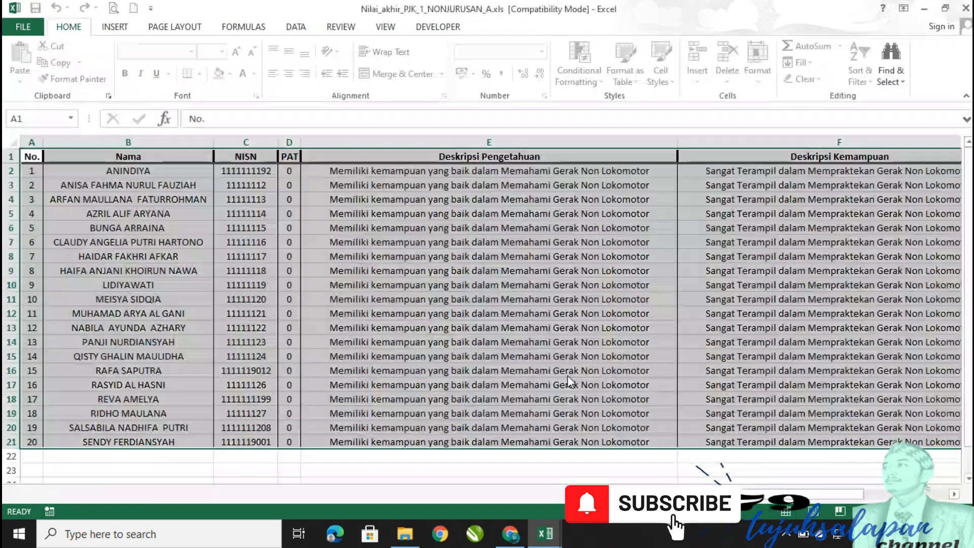
pyautogui.click(568, 376)
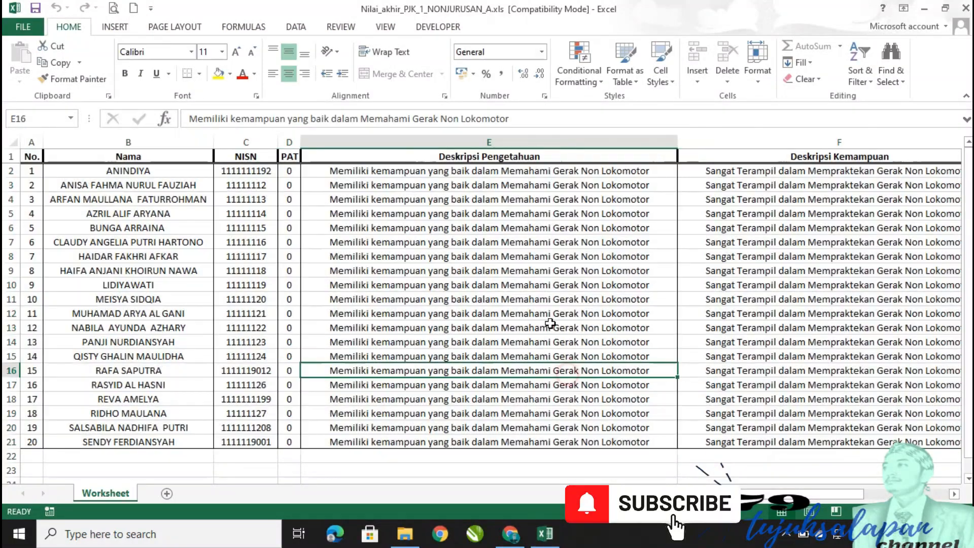
pyautogui.moveTo(394, 173); pyautogui.dragTo(834, 438)
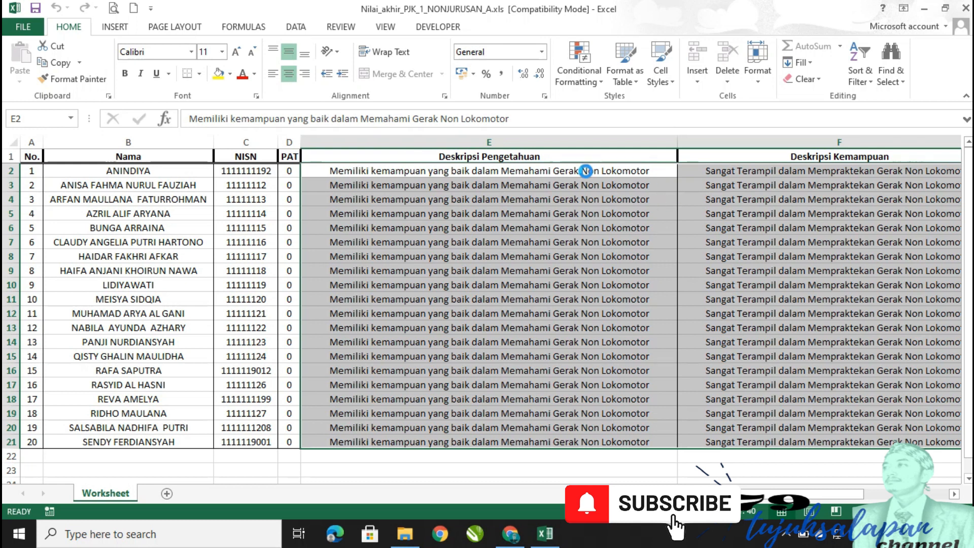
pyautogui.press('Delete')
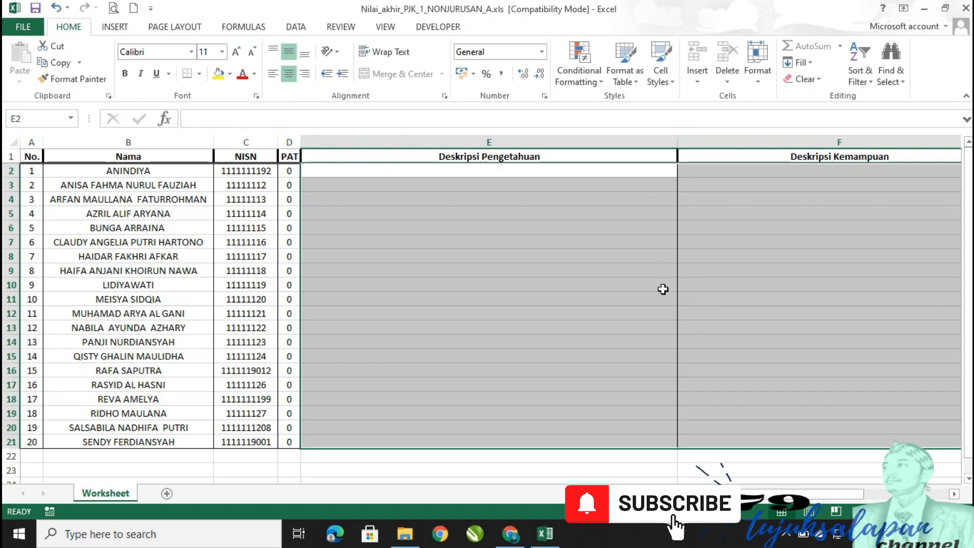
pyautogui.click(459, 176)
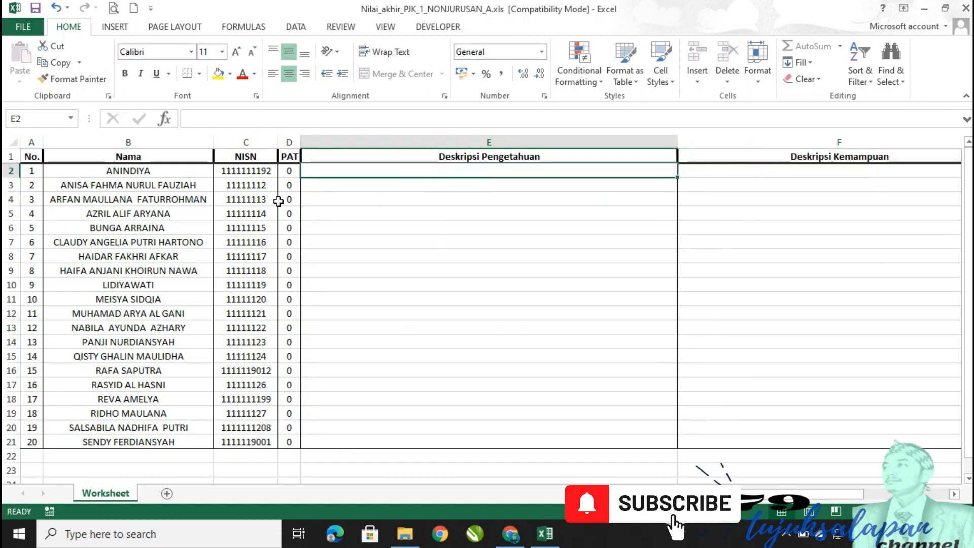
# Enter PAT scores 80 and 81 in D2:D3 and copy the pattern down to D21.
pyautogui.click(289, 173)
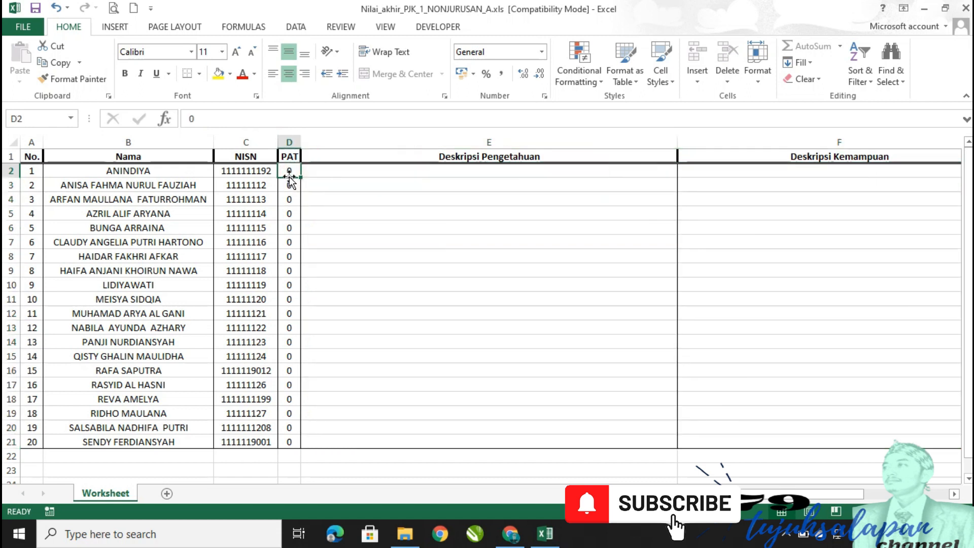
pyautogui.write('80')
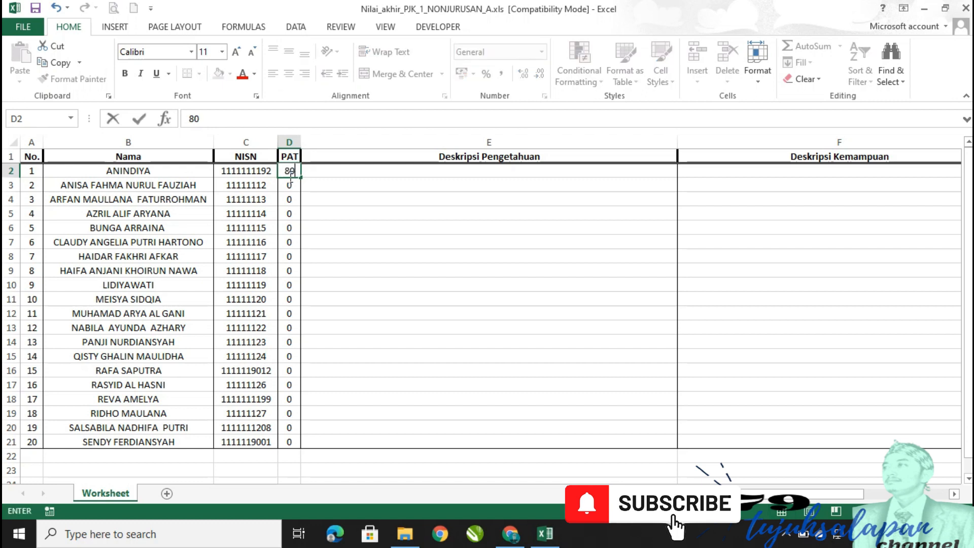
pyautogui.press('Return')
pyautogui.write('81')
pyautogui.press('Return')
pyautogui.moveTo(289, 171); pyautogui.dragTo(289, 447)
pyautogui.hotkey('ctrl', 'c')
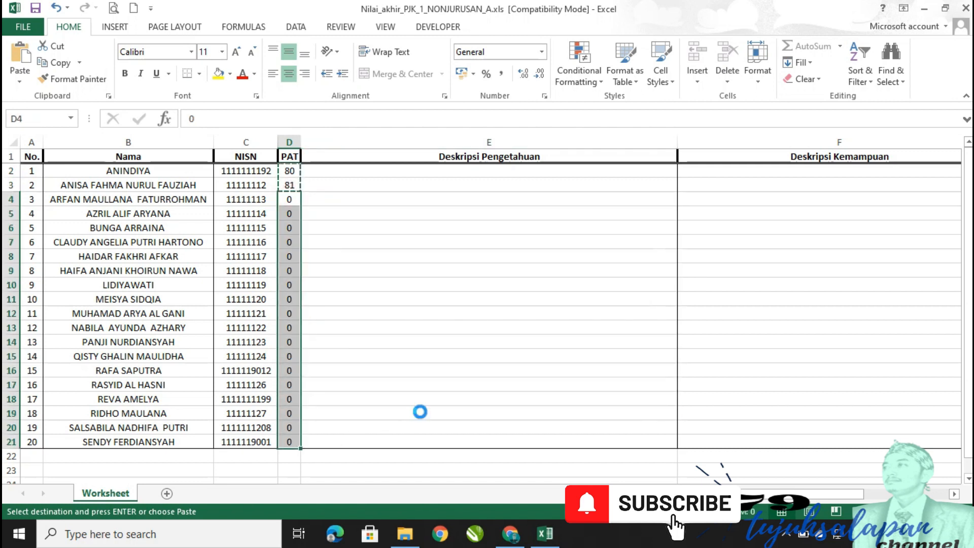
pyautogui.hotkey('ctrl', 'v')
pyautogui.click(491, 324)
pyautogui.click(539, 231)
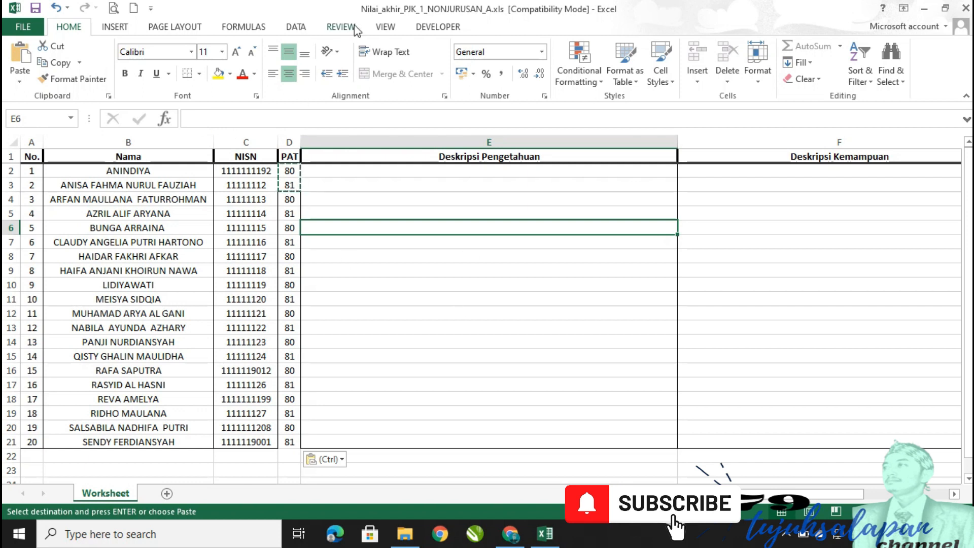
# Close the filled workbook, keeping the changes.
pyautogui.click(414, 355)
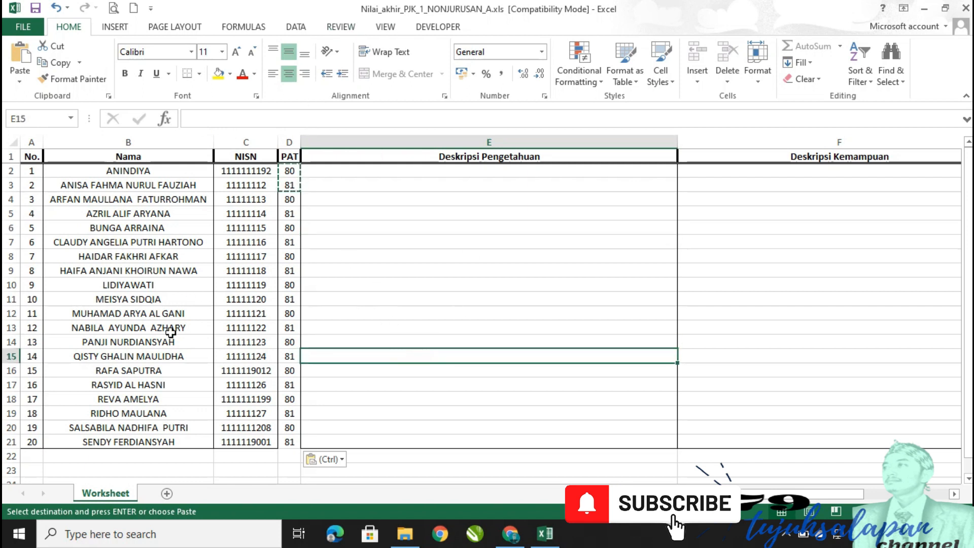
pyautogui.click(541, 271)
pyautogui.click(965, 8)
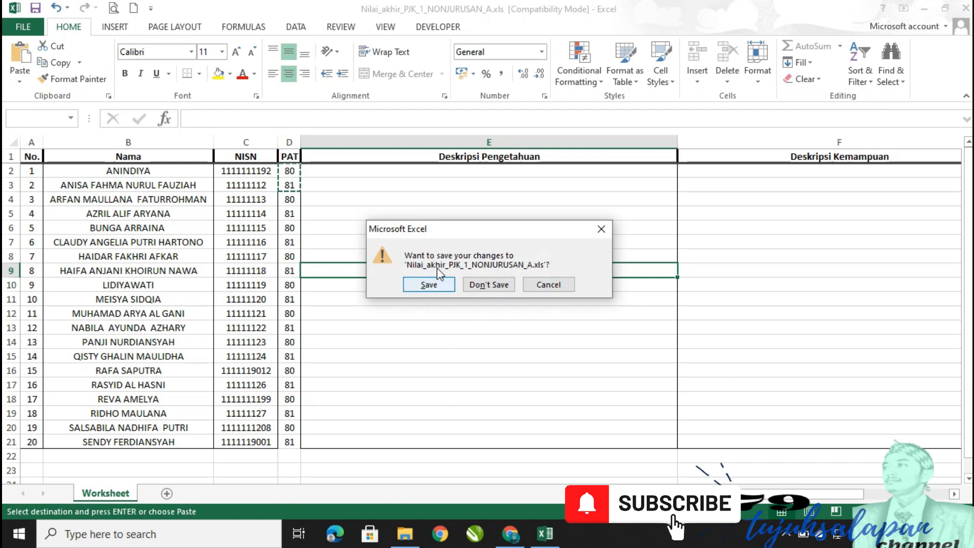
pyautogui.click(429, 284)
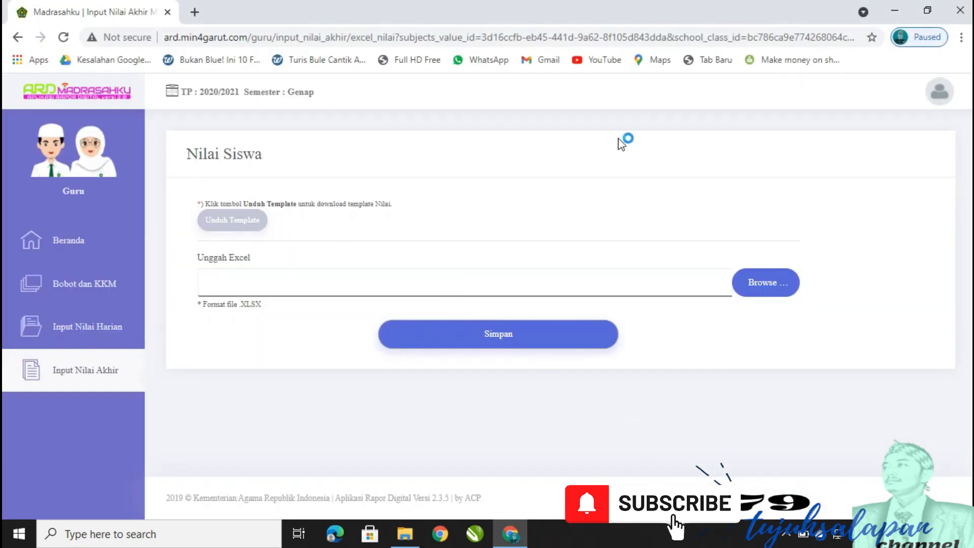
# Return to the Input Nilai Akhir list, confirm Nilai PAT still shows 0, and open Import Excel.
pyautogui.click(17, 37)
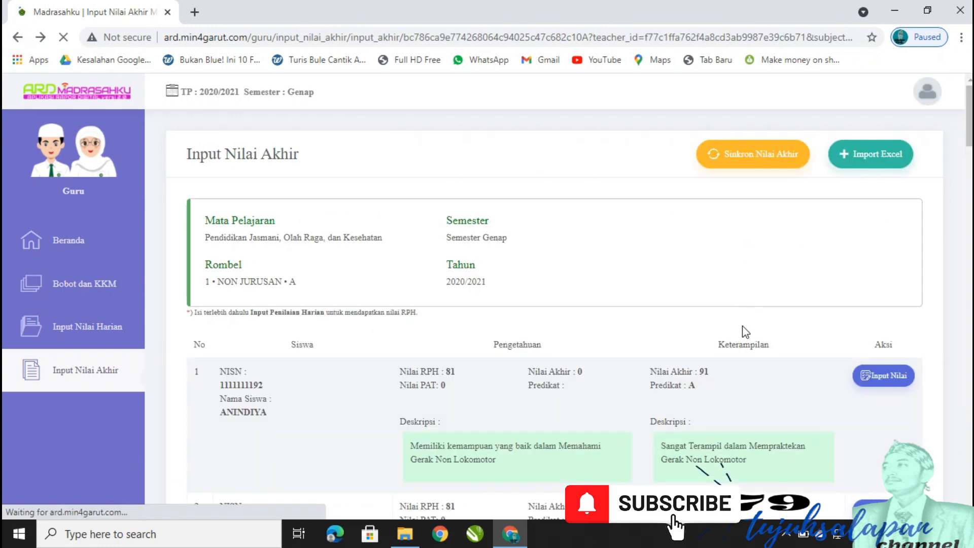
pyautogui.scroll(-3, 634, 348)
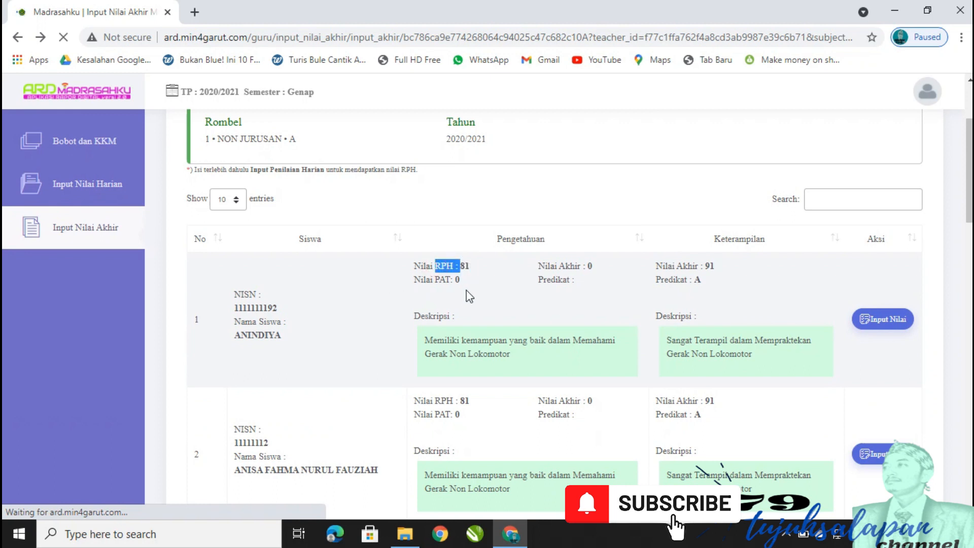
pyautogui.moveTo(463, 281); pyautogui.dragTo(441, 283)
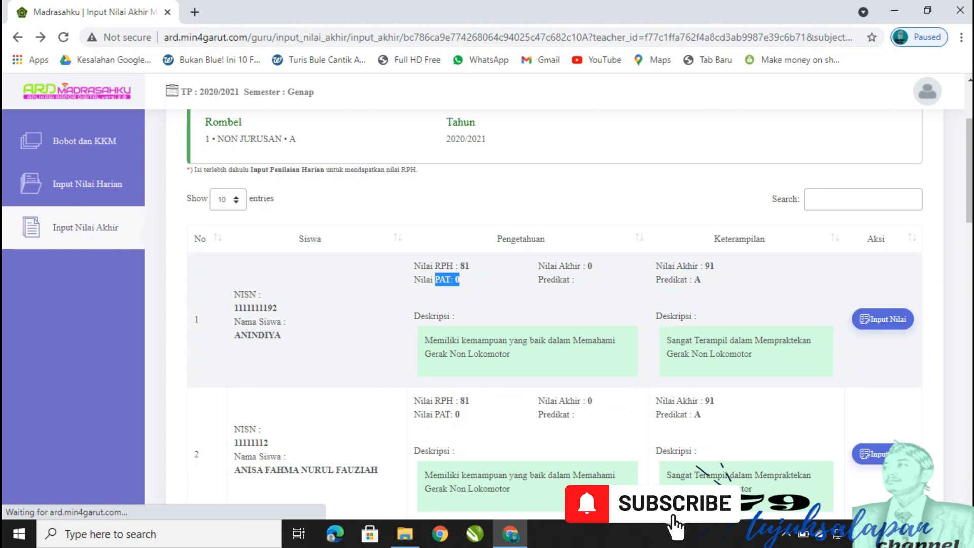
pyautogui.scroll(2, 969, 172)
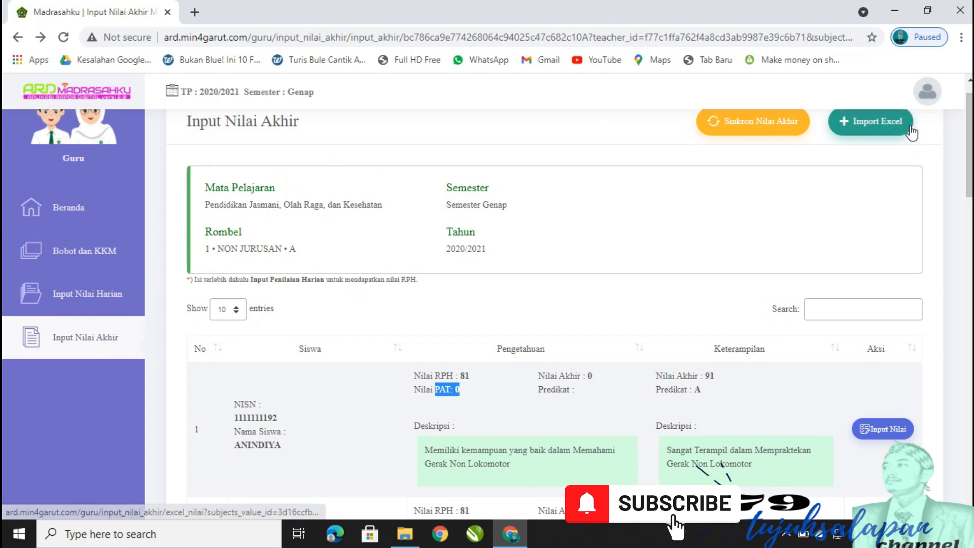
pyautogui.click(865, 133)
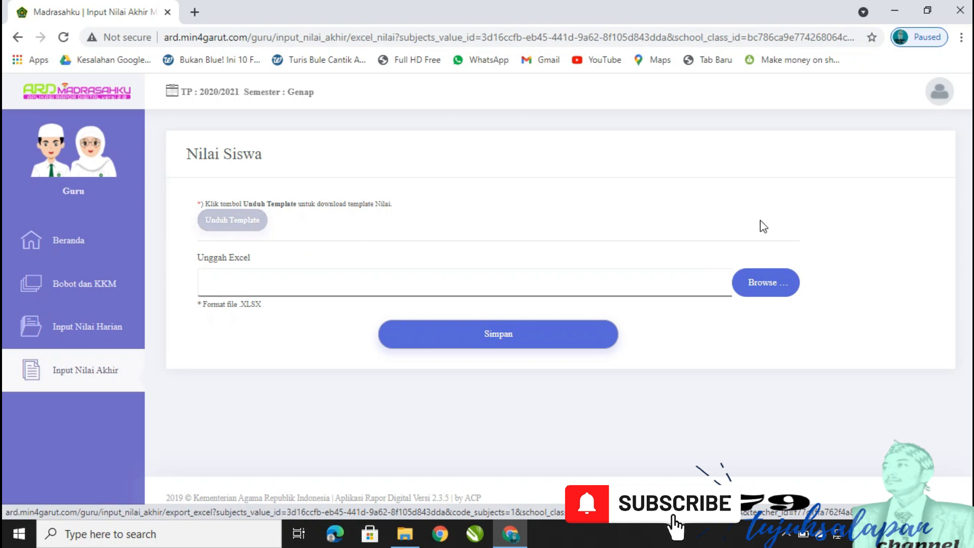
# Upload Nilai_akhir_PJK_1_NONJURUSAN_A.xls and import it, giving the first student Nilai PAT 80.
pyautogui.click(772, 284)
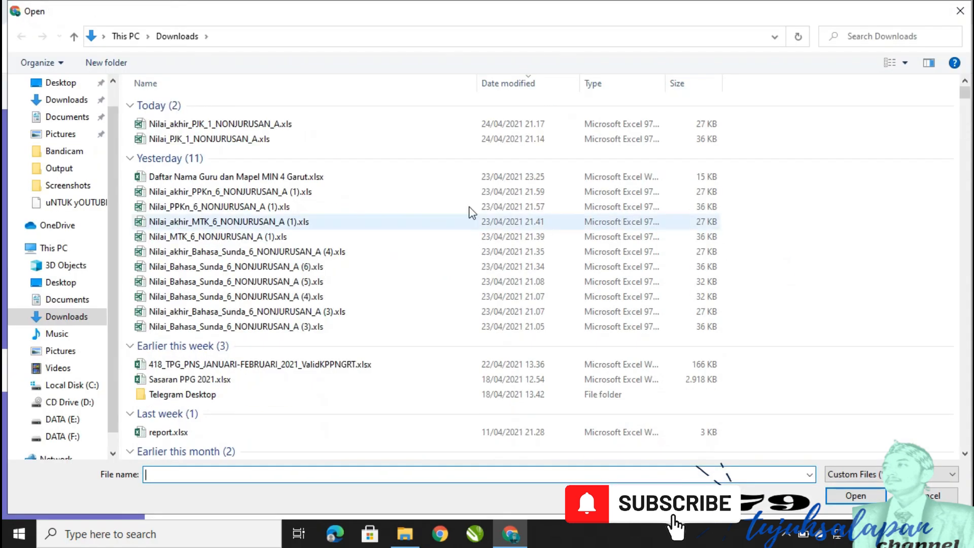
pyautogui.click(220, 130)
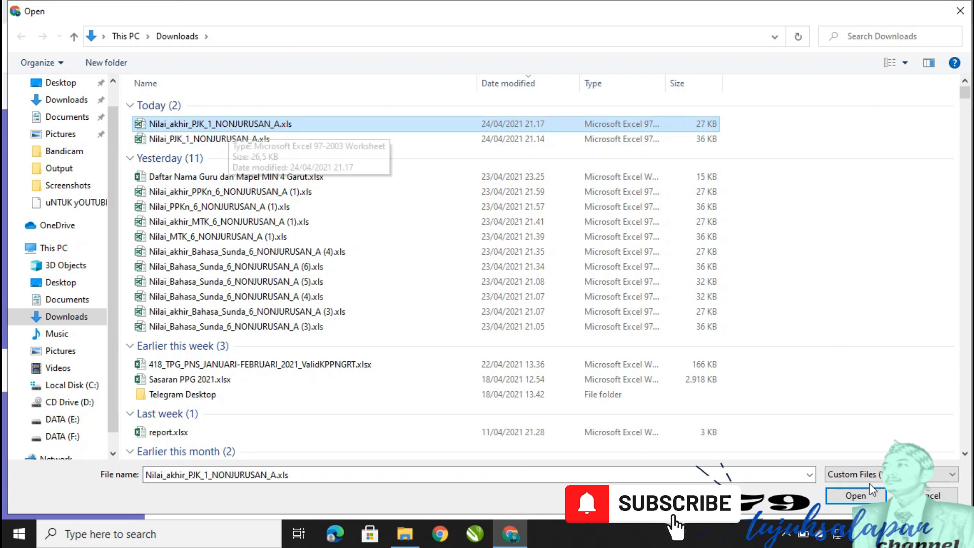
pyautogui.click(856, 495)
pyautogui.scroll(-4, 651, 345)
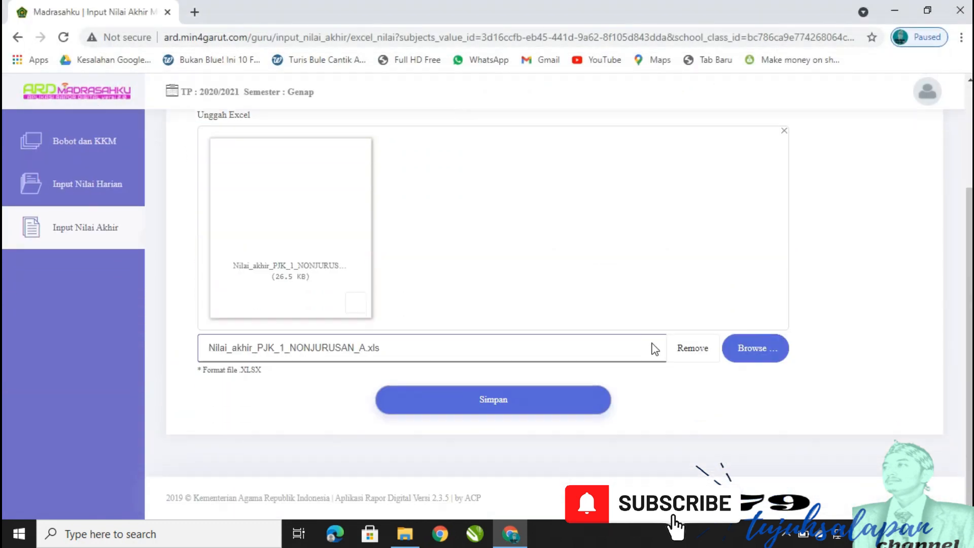
pyautogui.click(526, 401)
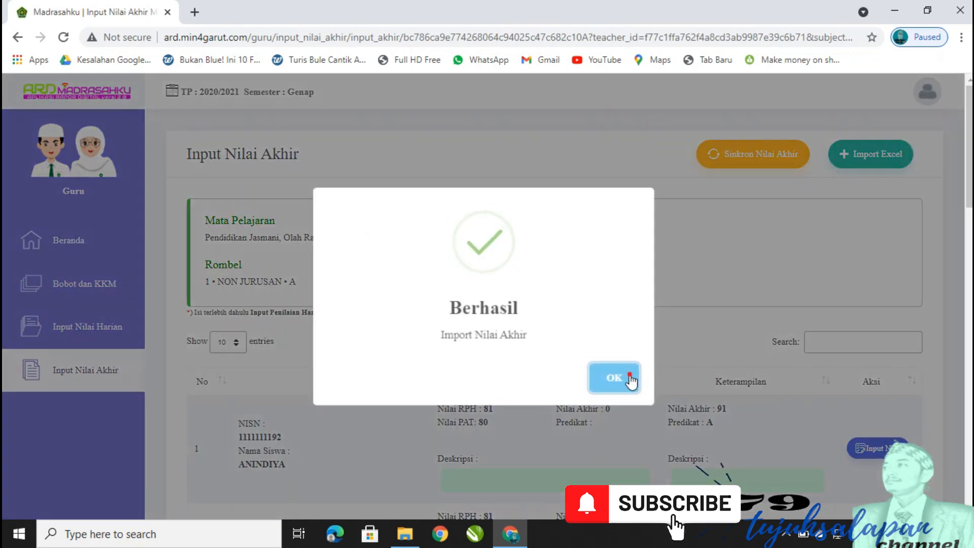
# Close the Berhasil success message and check the list shows imported PAT scores of 80 and 81.
pyautogui.click(627, 379)
pyautogui.scroll(-3, 475, 274)
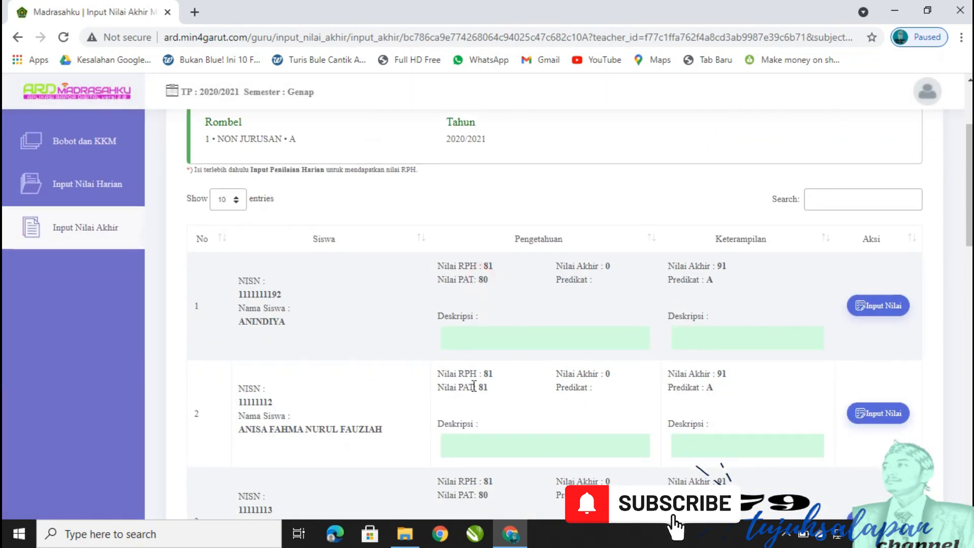
pyautogui.moveTo(479, 393); pyautogui.dragTo(496, 393)
pyautogui.scroll(-3, 507, 416)
pyautogui.moveTo(479, 346); pyautogui.dragTo(480, 350)
pyautogui.scroll(3, 716, 264)
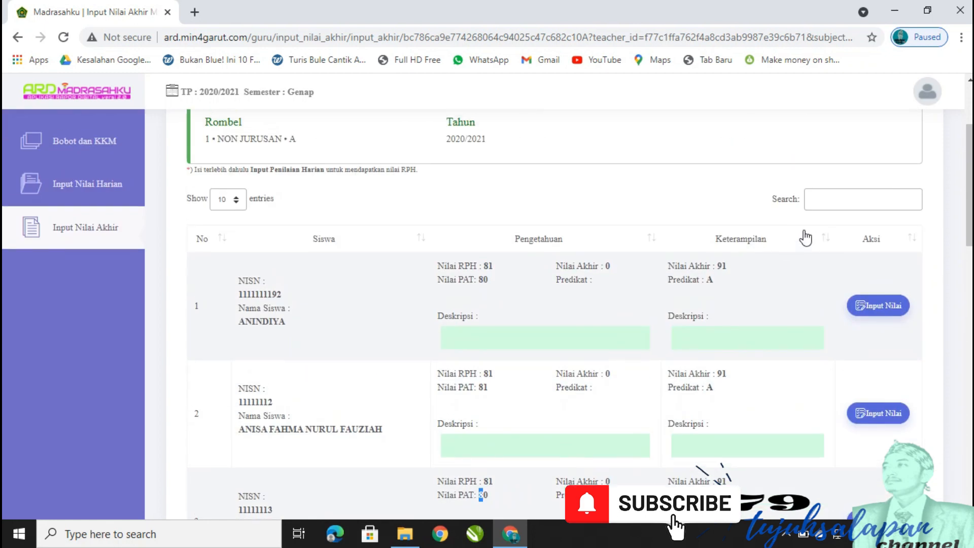
pyautogui.scroll(3, 812, 207)
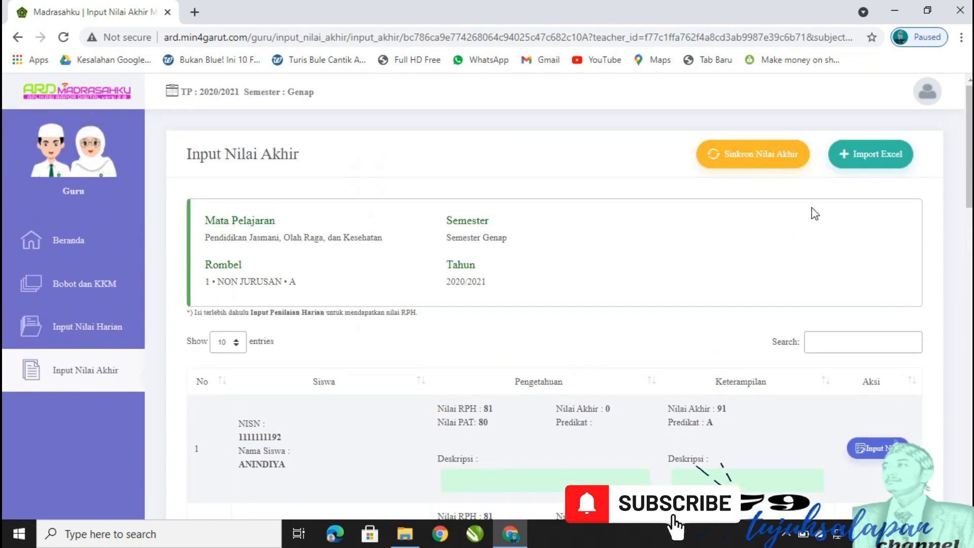